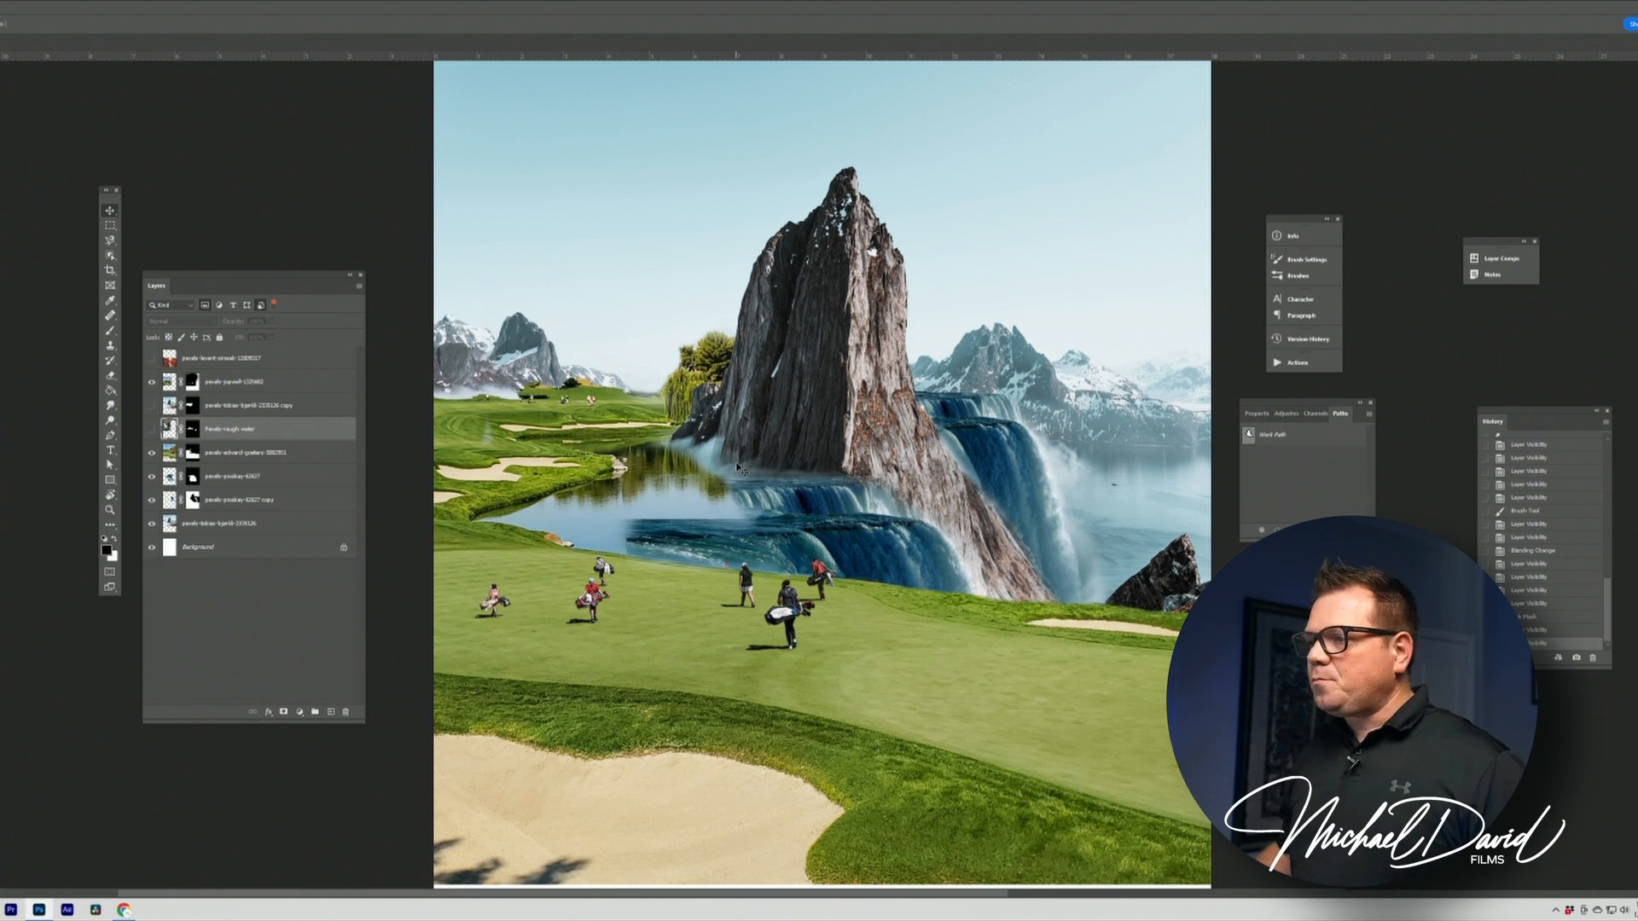
# Make the rough water layer visible and view its layer mask on its own on the canvas
pyautogui.click(152, 429)
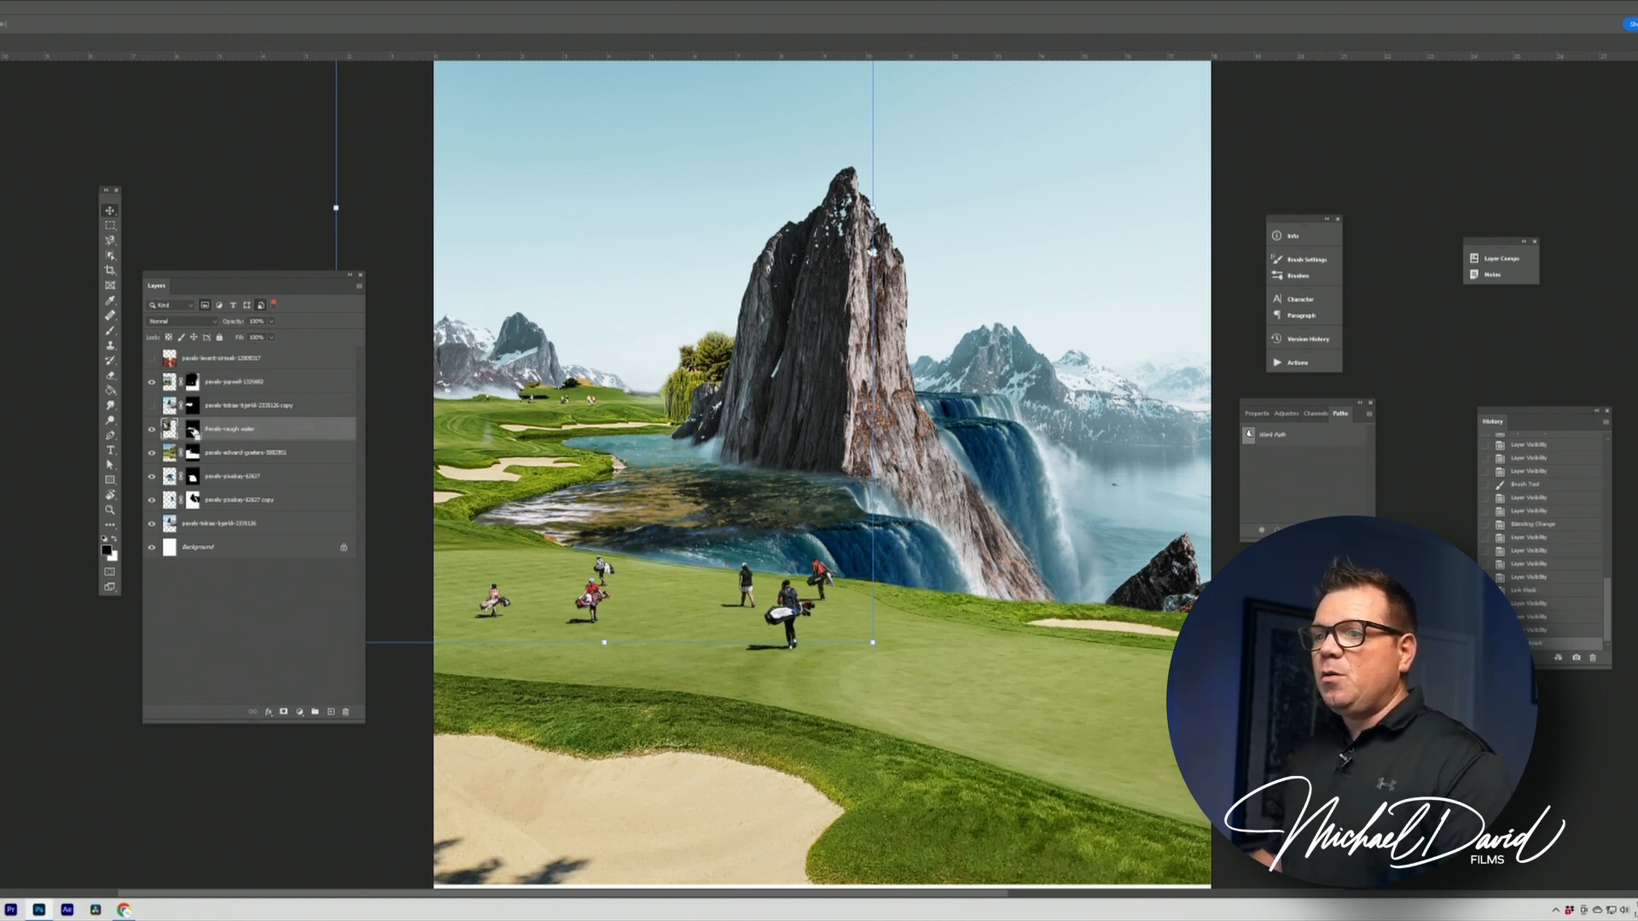
pyautogui.keyDown('ctrl'); pyautogui.click(194, 432); pyautogui.keyUp('ctrl')
pyautogui.hotkey('ctrl', 'd')
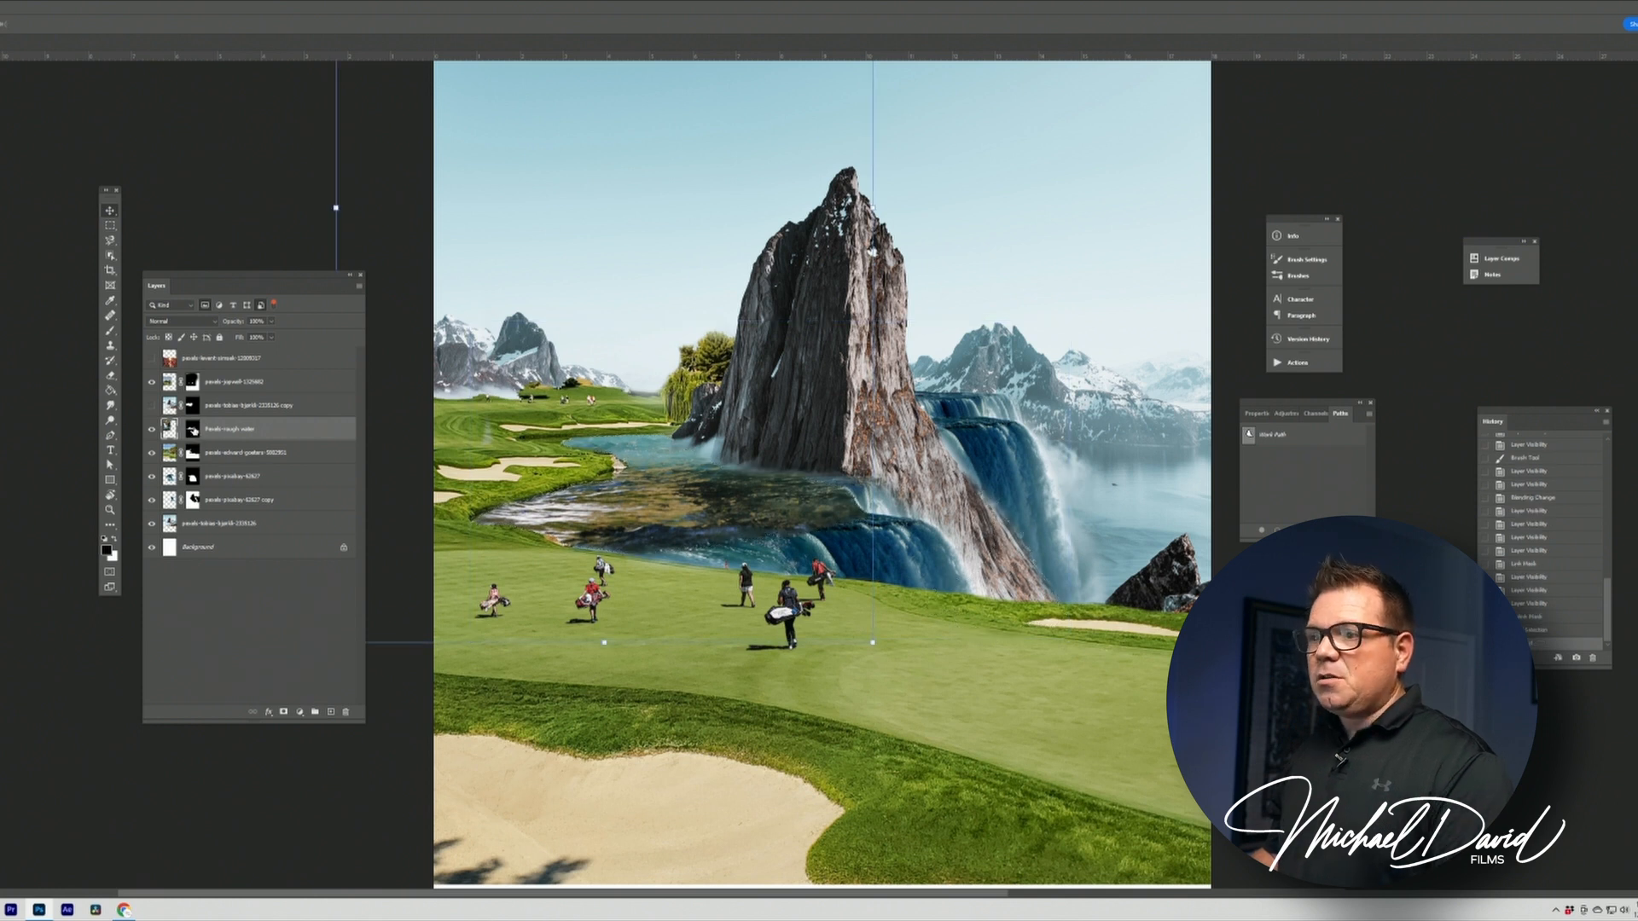
pyautogui.keyDown('alt'); pyautogui.click(193, 430); pyautogui.keyUp('alt')
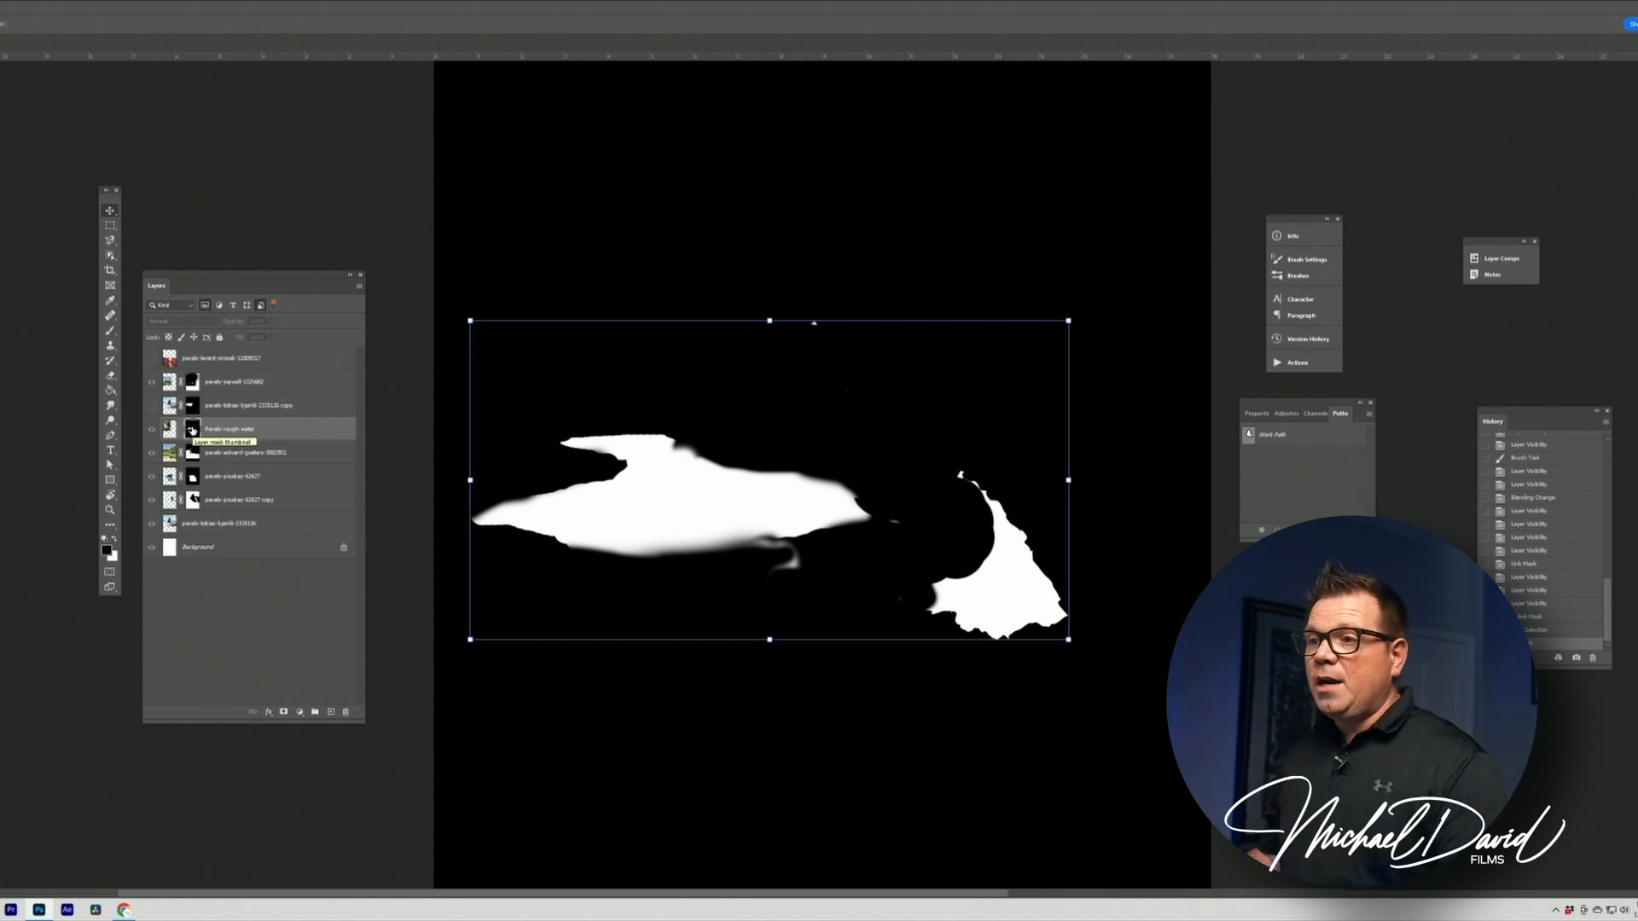
pyautogui.click(170, 431)
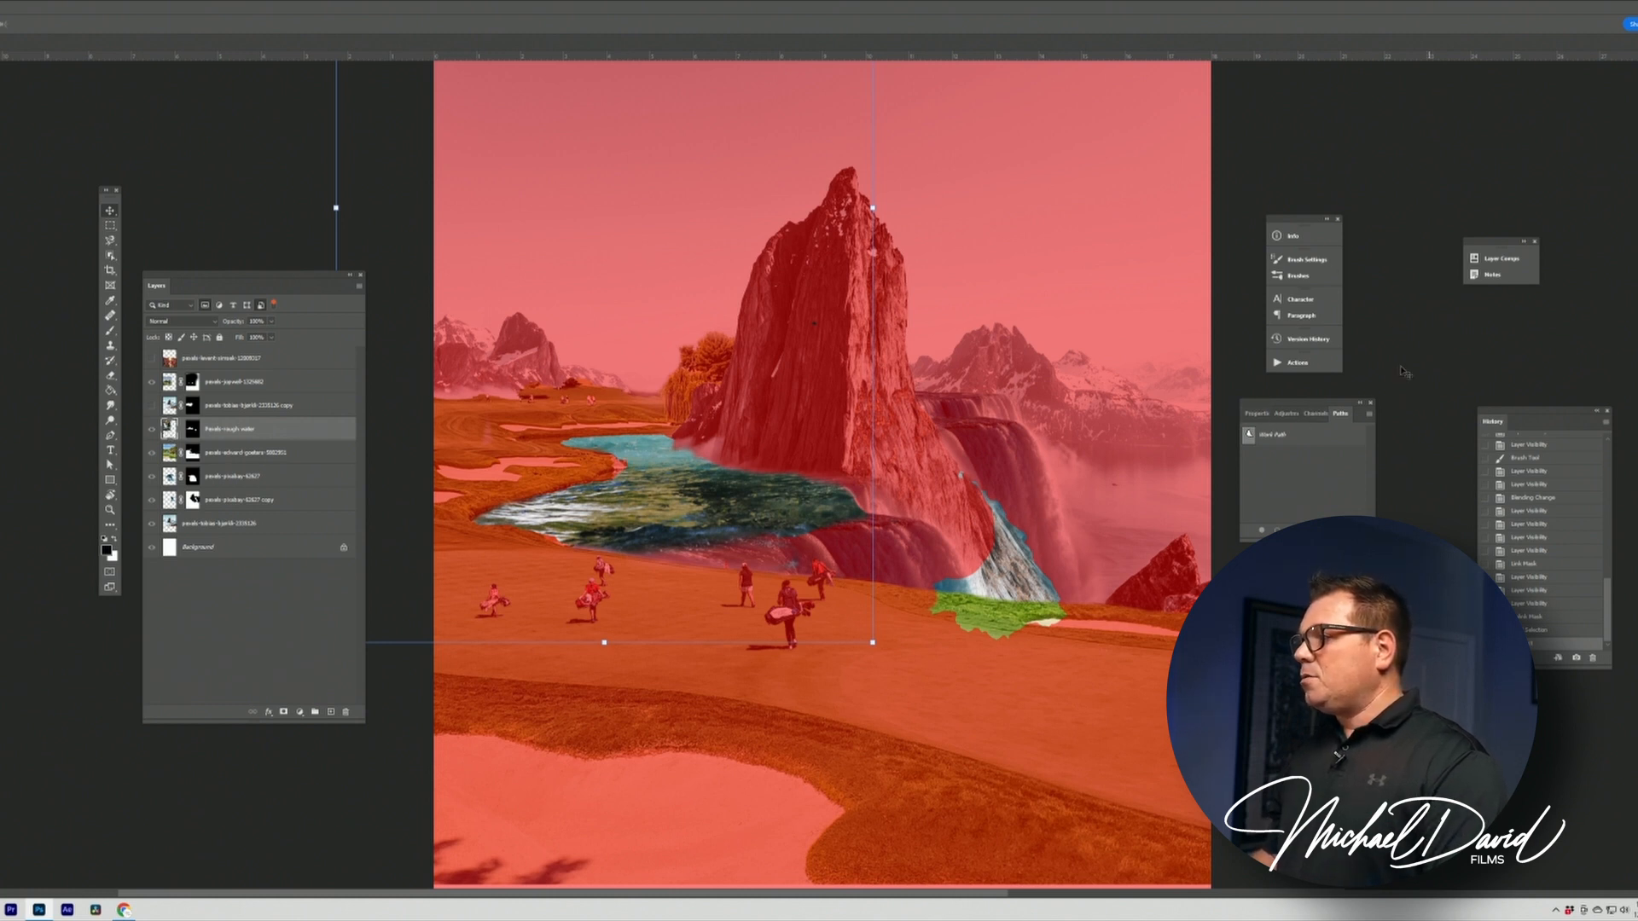
# Look through the document's channels, from the composite channel down to the rough water layer's mask channel
pyautogui.click(1315, 414)
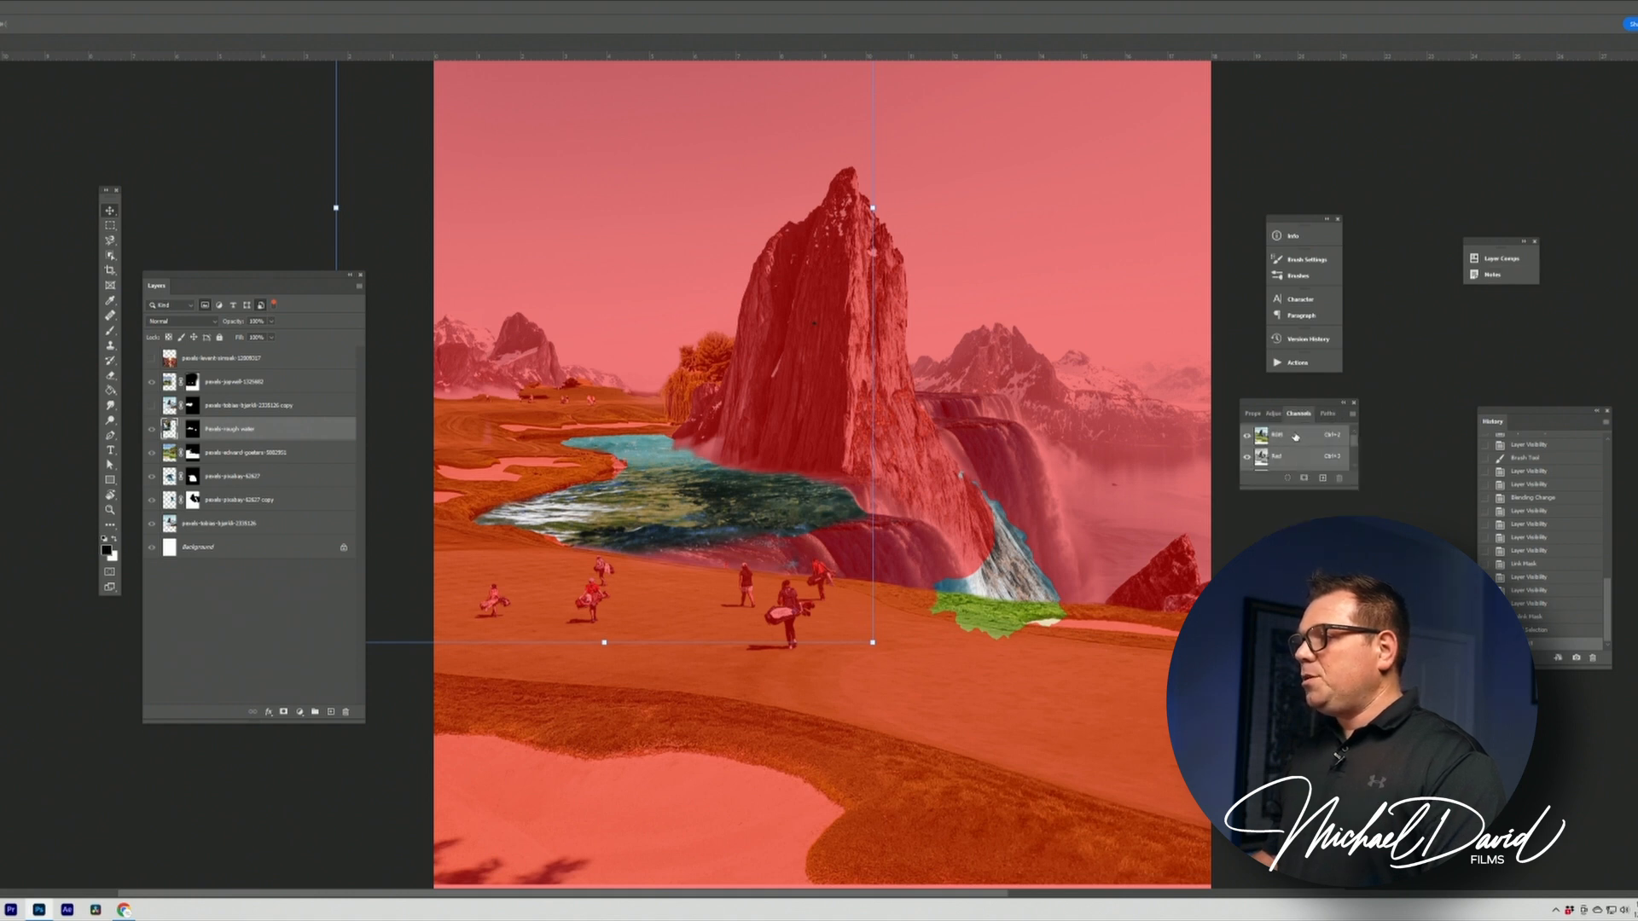
pyautogui.scroll(-3, 1303, 454)
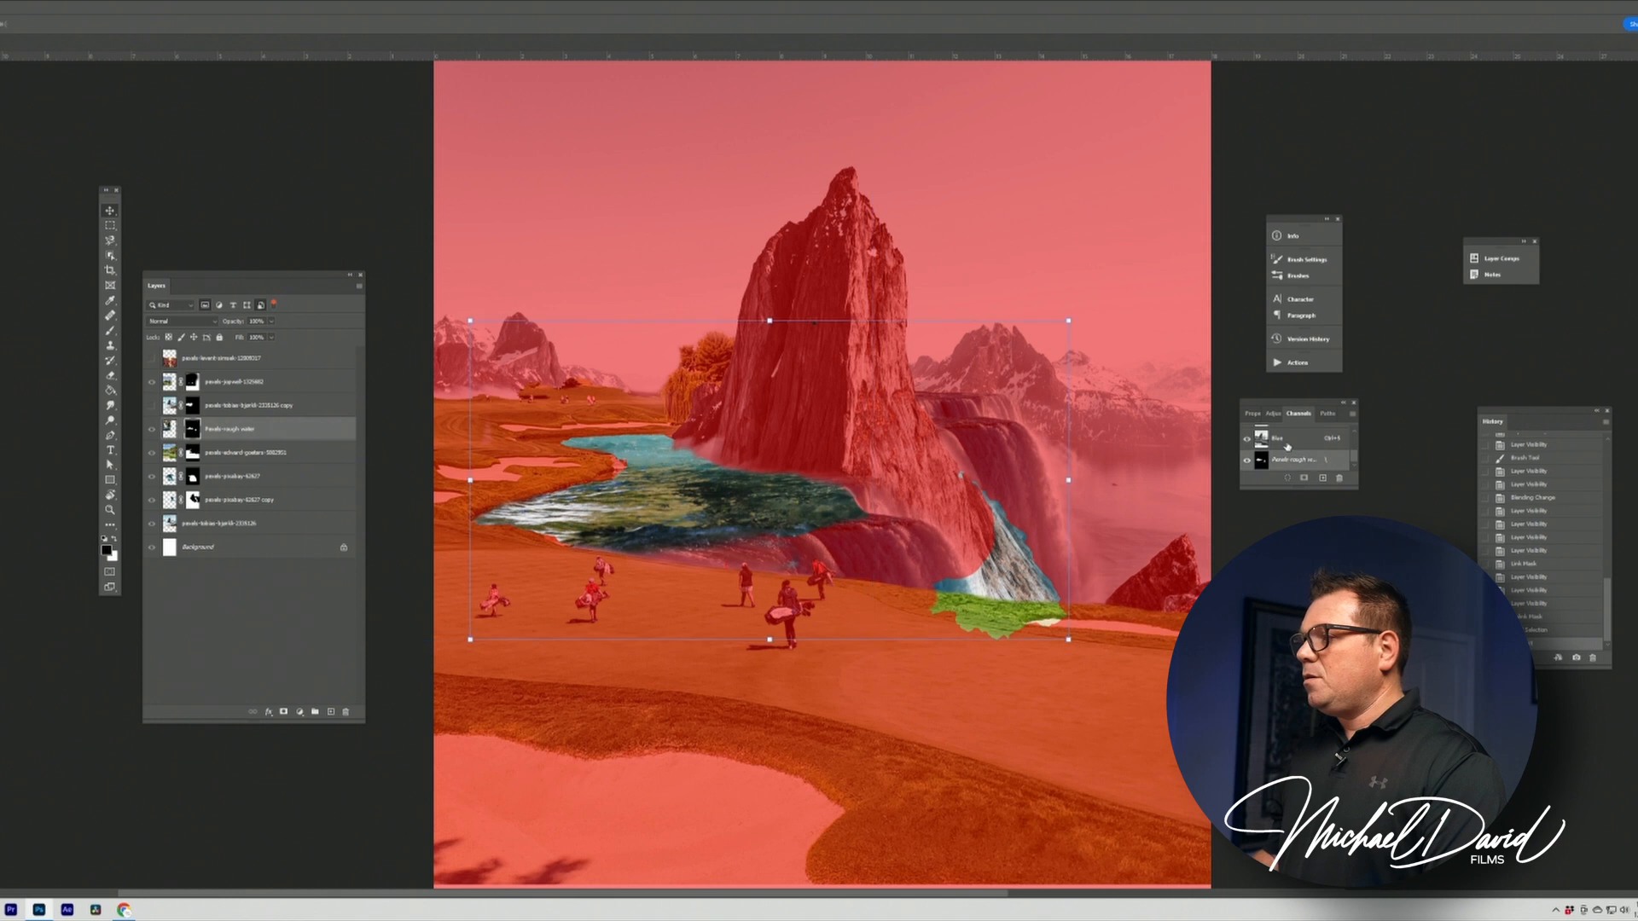
pyautogui.scroll(3, 1292, 446)
pyautogui.hotkey('ctrl', 't')
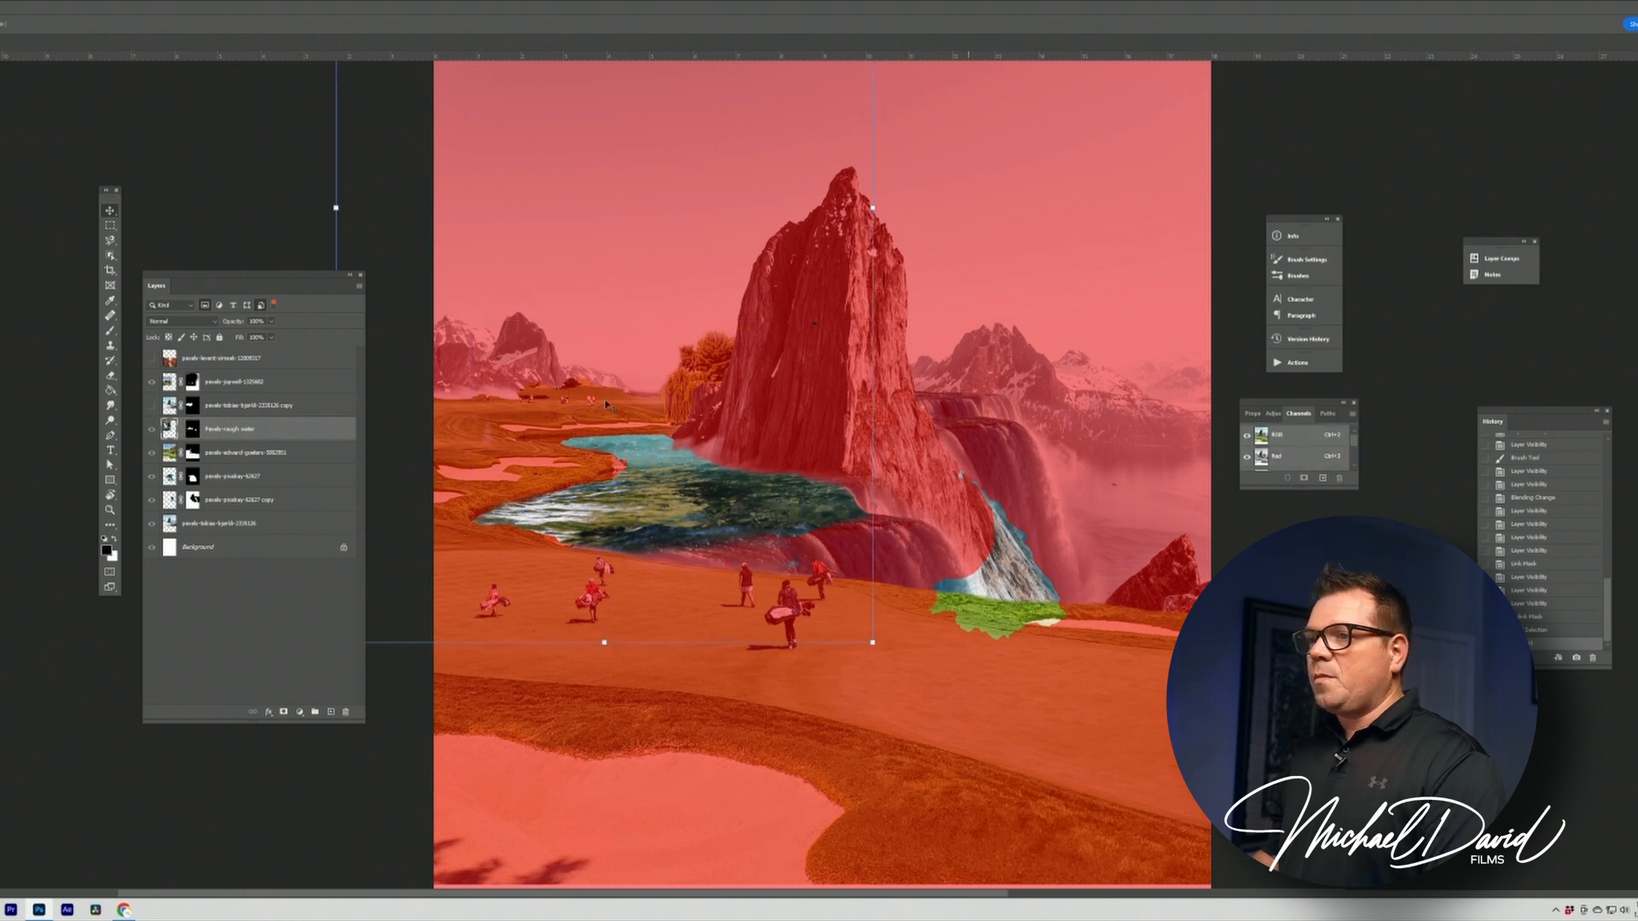
# View the rough water layer's mask alone again and deselect the layer to leave the red mask overlay
pyautogui.keyDown('alt'); pyautogui.click(192, 429); pyautogui.keyUp('alt')
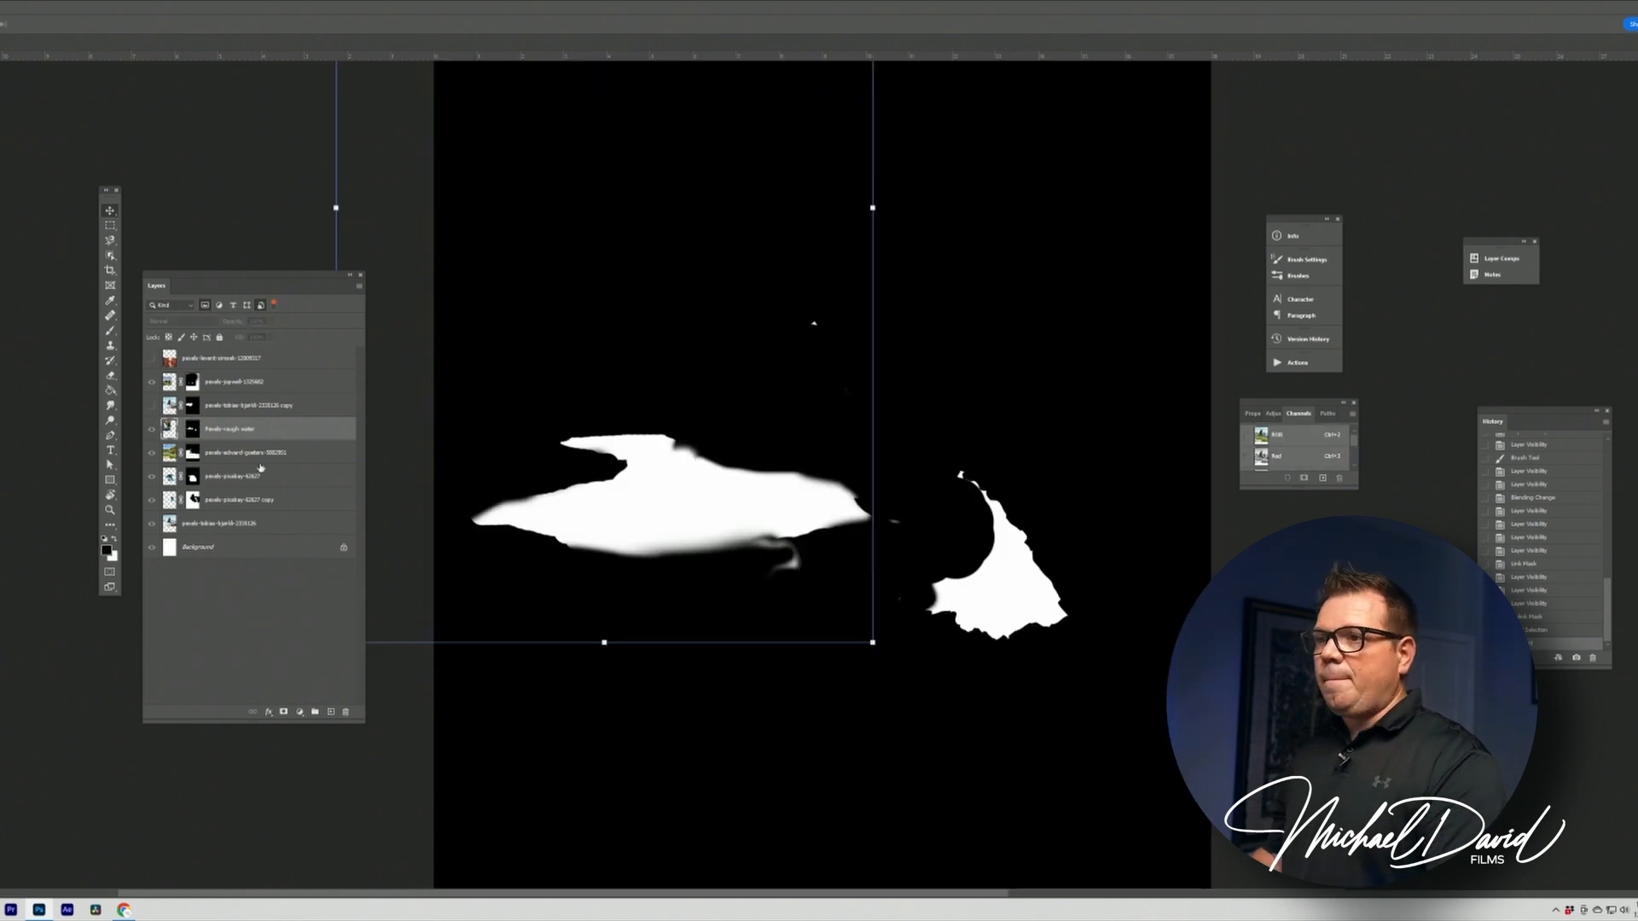
pyautogui.click(172, 430)
pyautogui.doubleClick(172, 430)
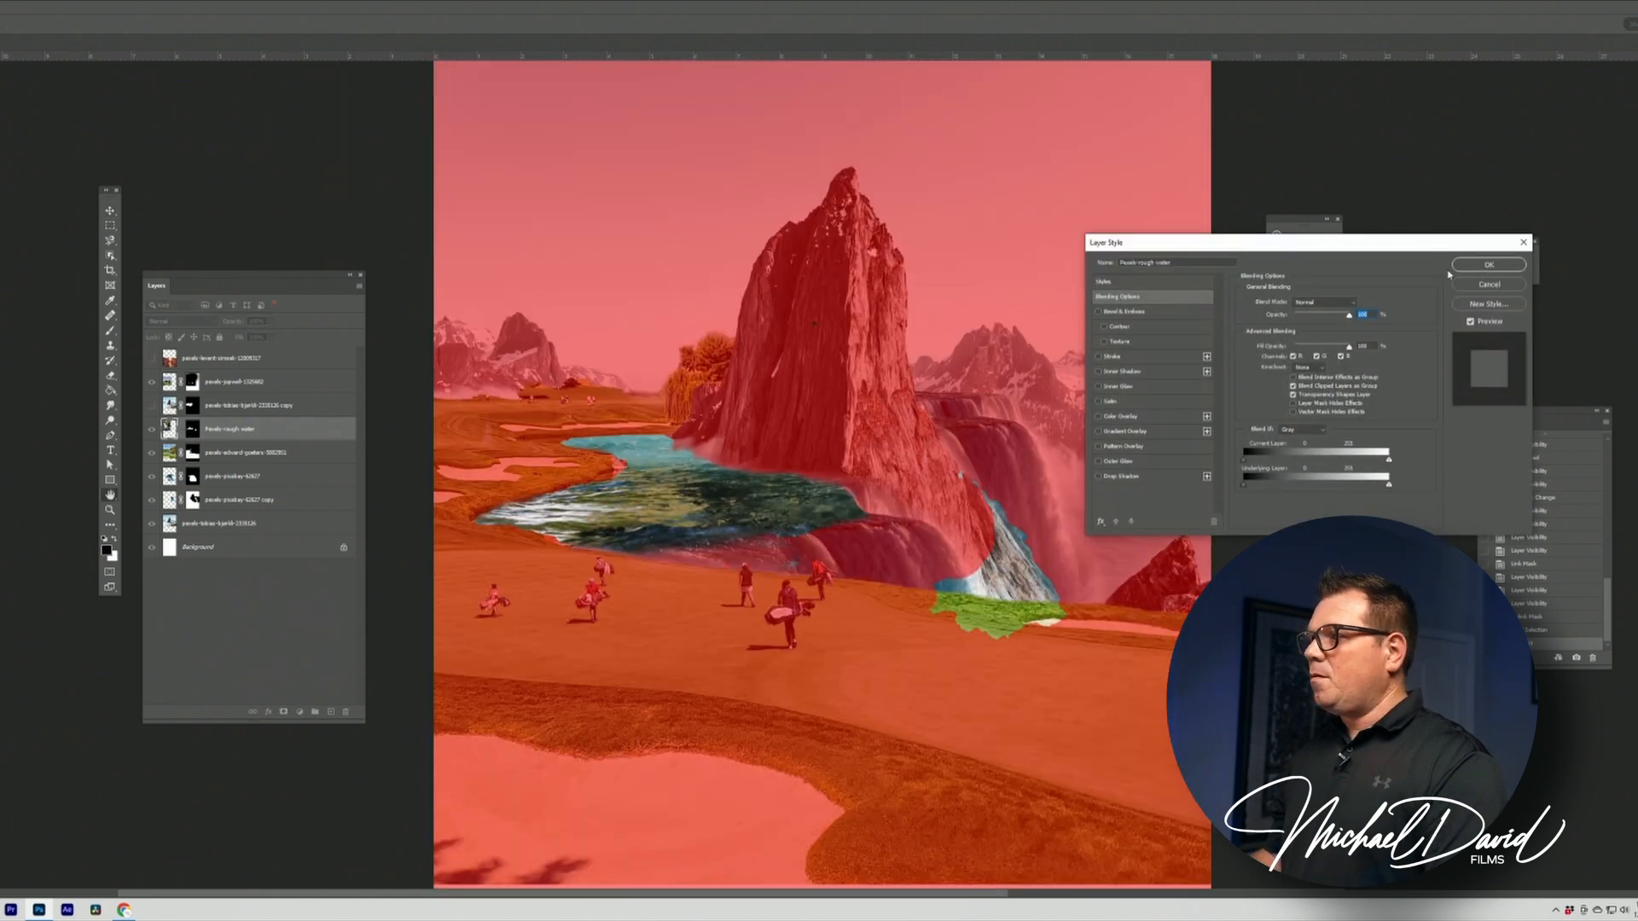
pyautogui.click(1488, 284)
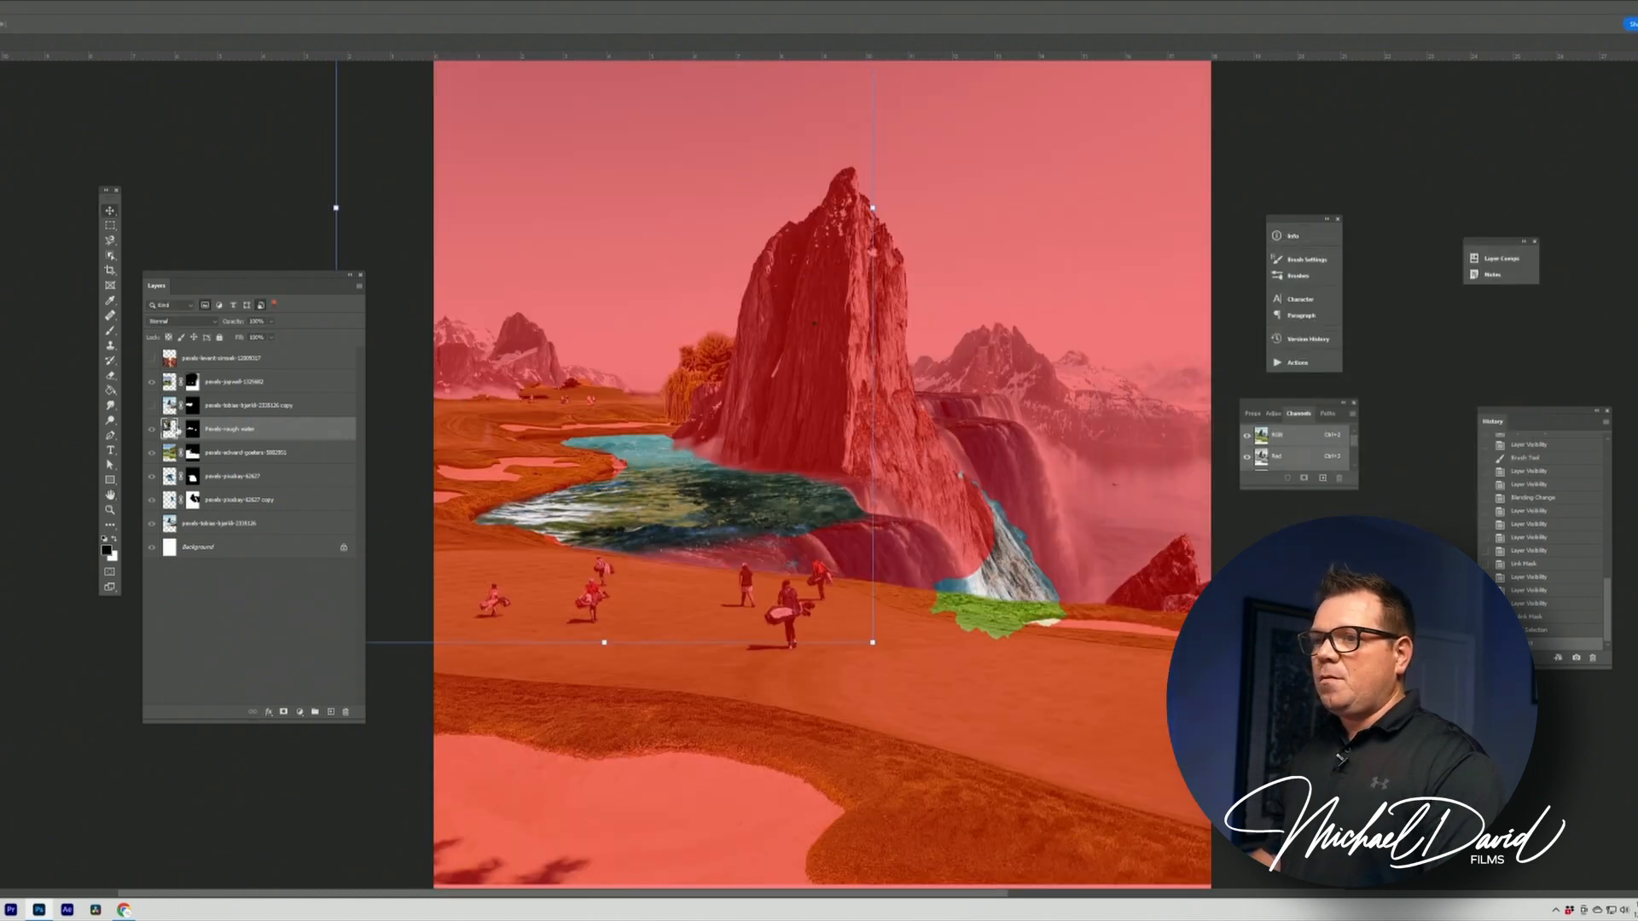
pyautogui.click(210, 589)
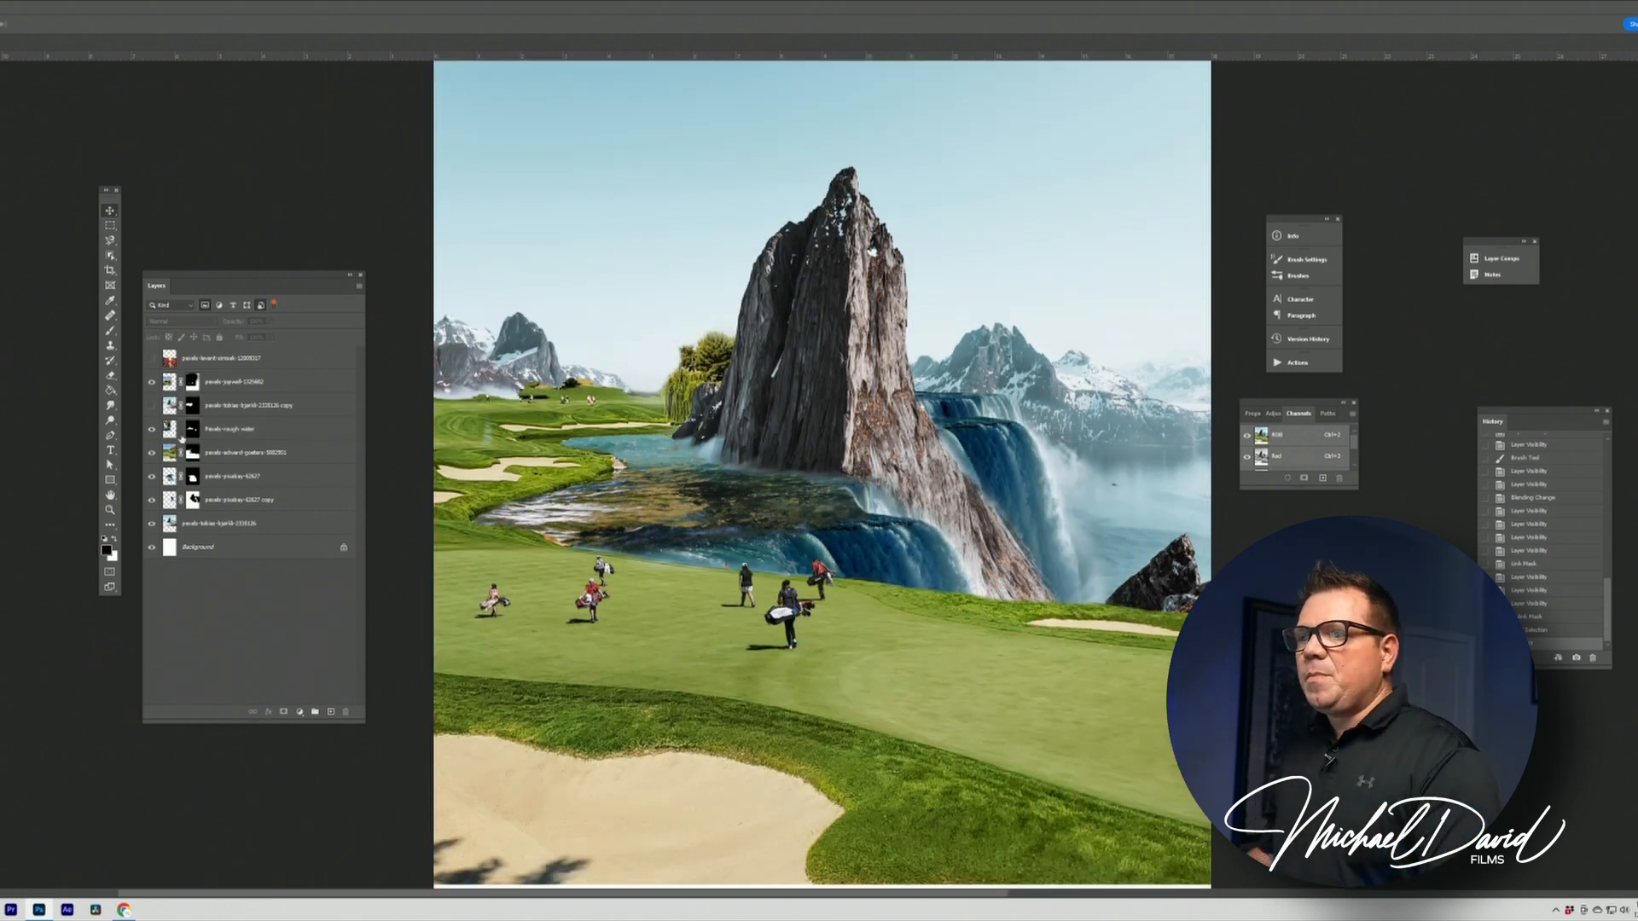
# Temporarily disable the rough water layer's mask to see the whole waterfall photo, and re-enable the mask
pyautogui.click(196, 430)
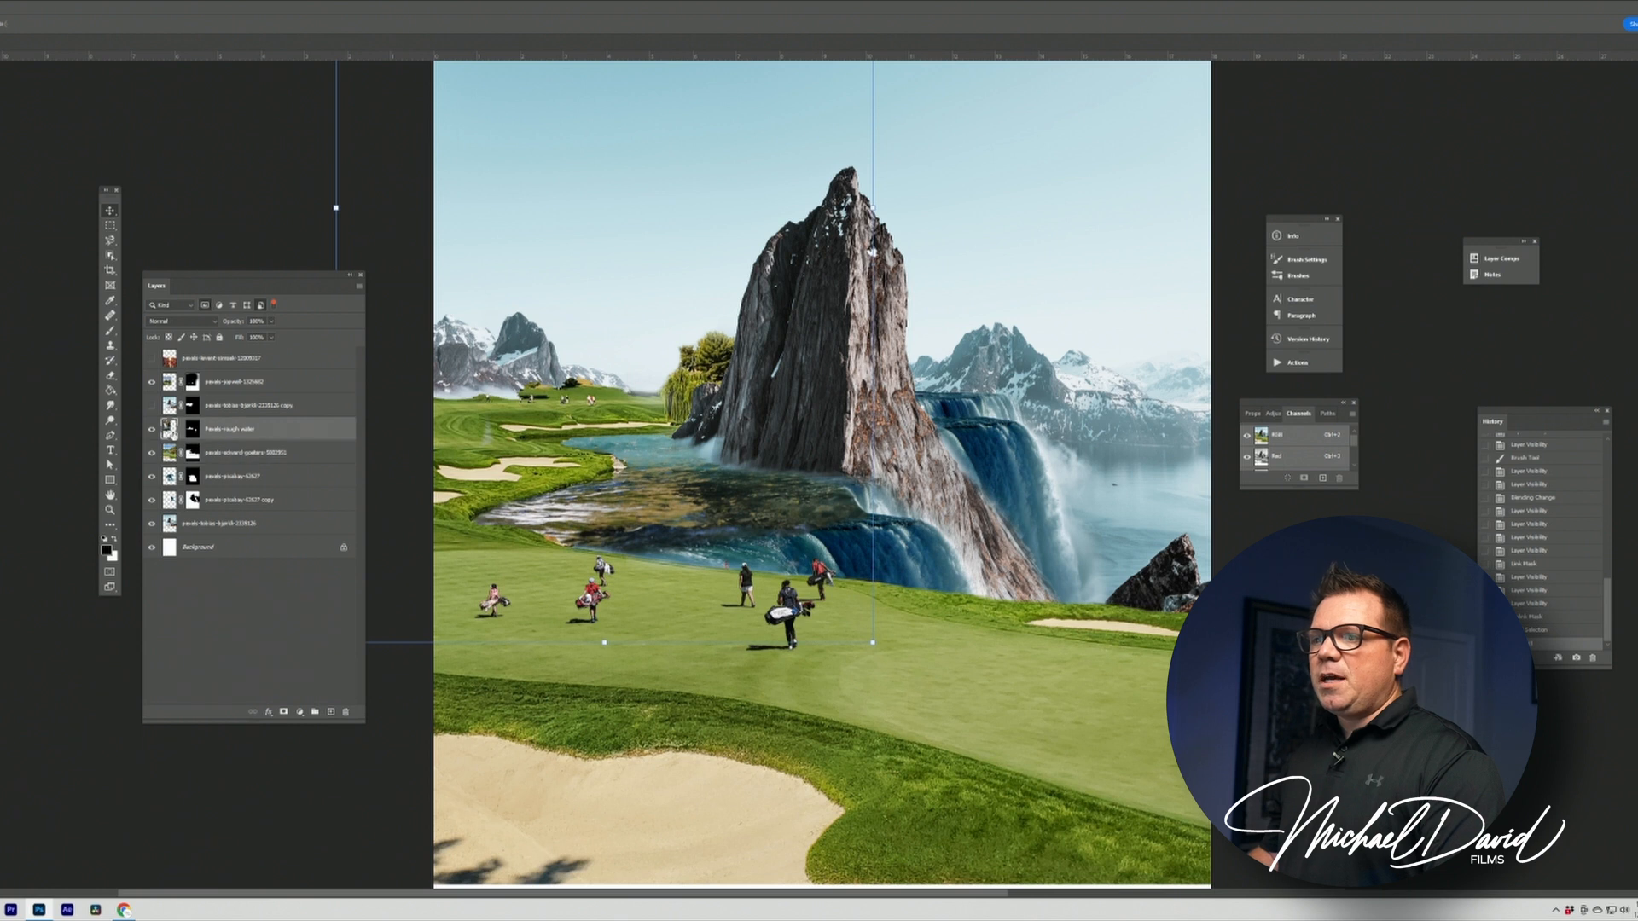
pyautogui.keyDown('shift'); pyautogui.click(193, 431); pyautogui.keyUp('shift')
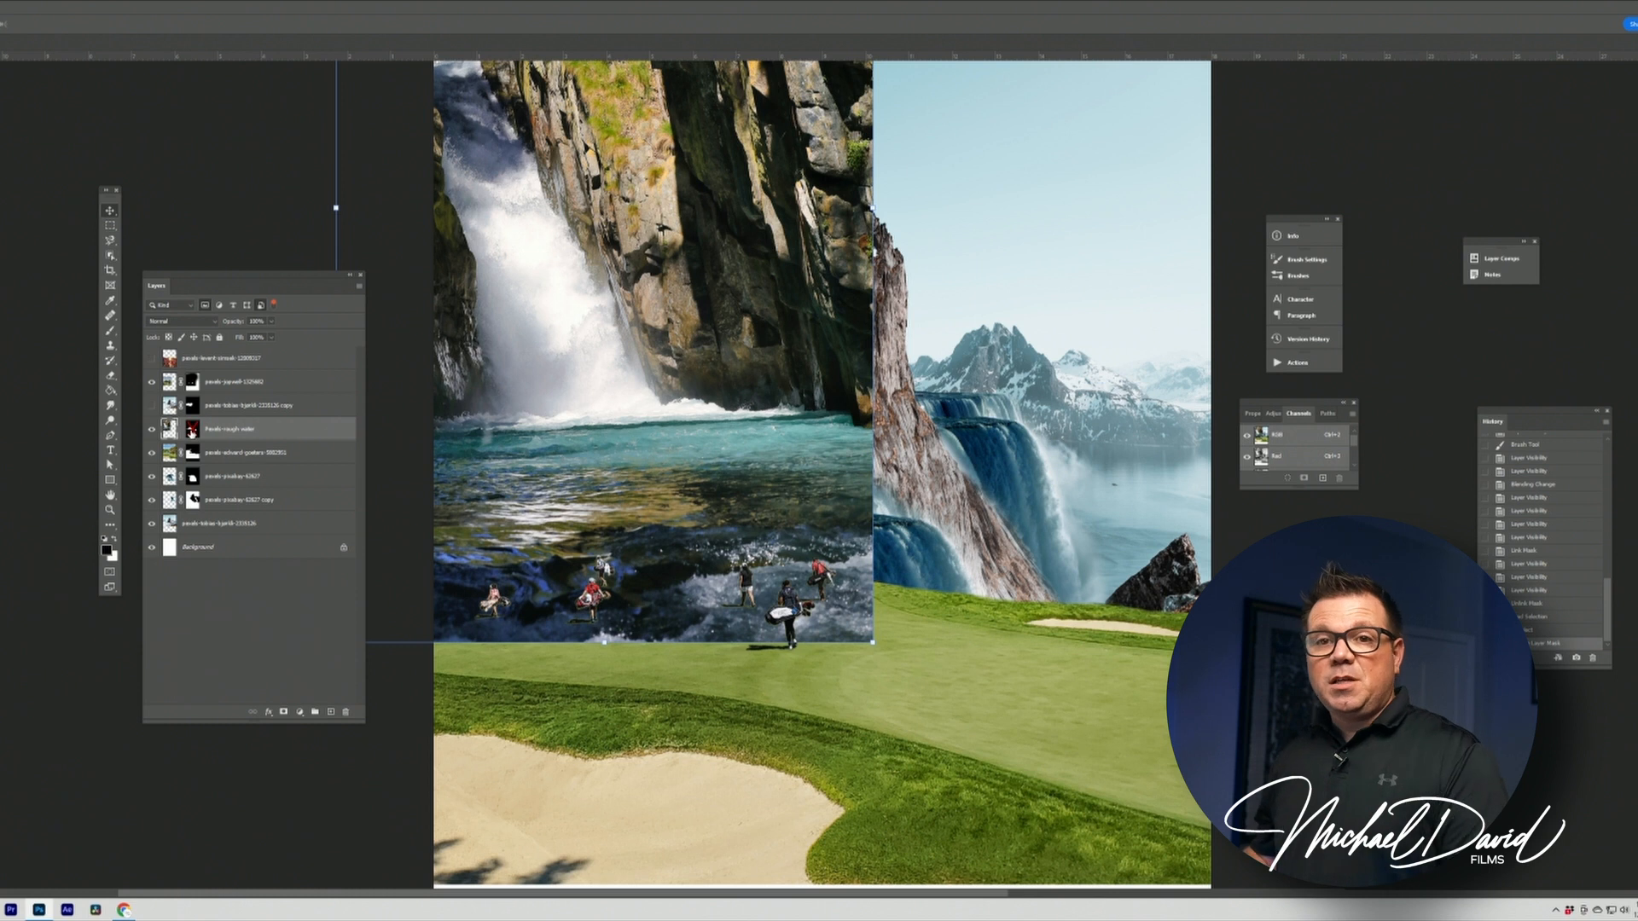
pyautogui.keyDown('shift'); pyautogui.click(192, 431); pyautogui.keyUp('shift')
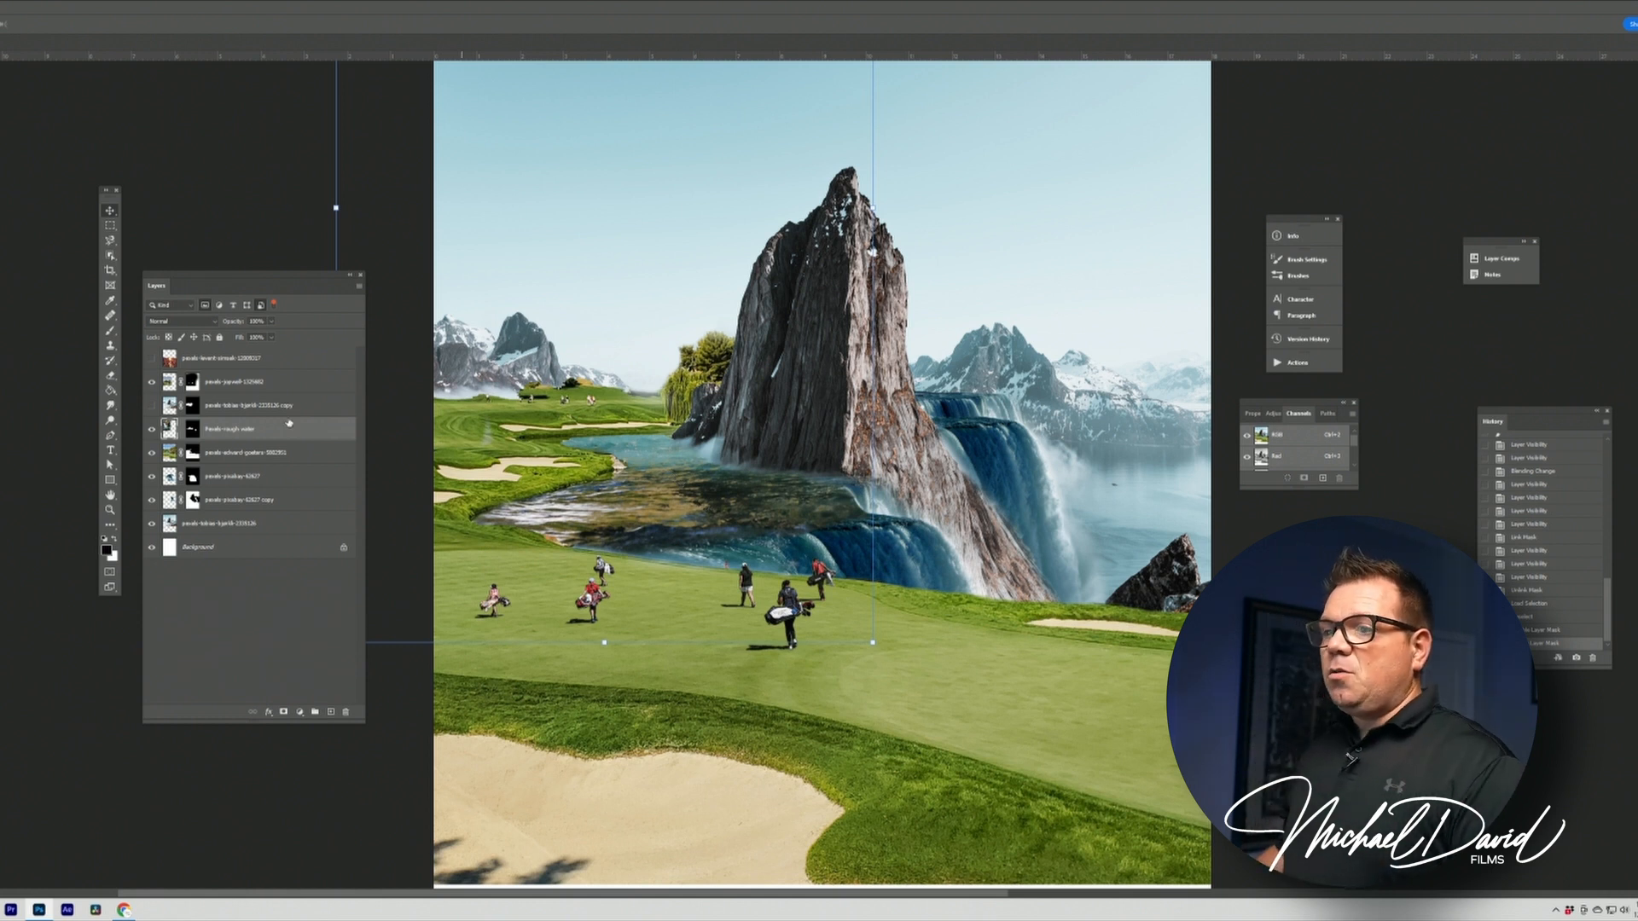
# Display the rough water layer's mask in black and white, toggle the mask's enabled state, and return to the full composite
pyautogui.keyDown('alt'); pyautogui.click(192, 434); pyautogui.keyUp('alt')
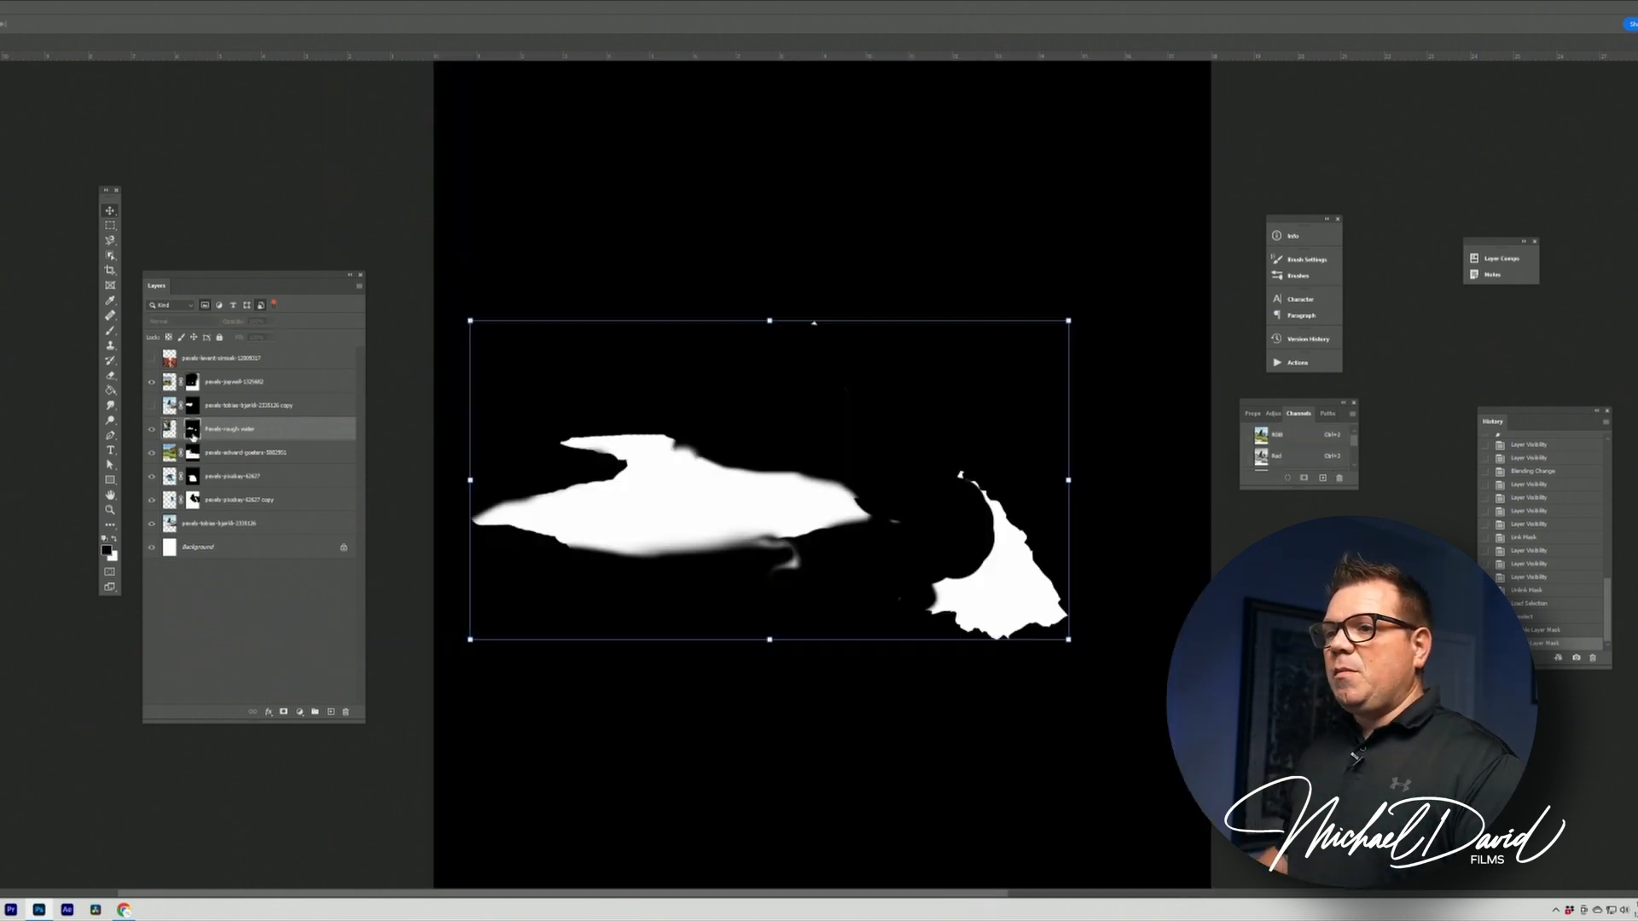
pyautogui.keyDown('shift'); pyautogui.click(193, 433); pyautogui.keyUp('shift')
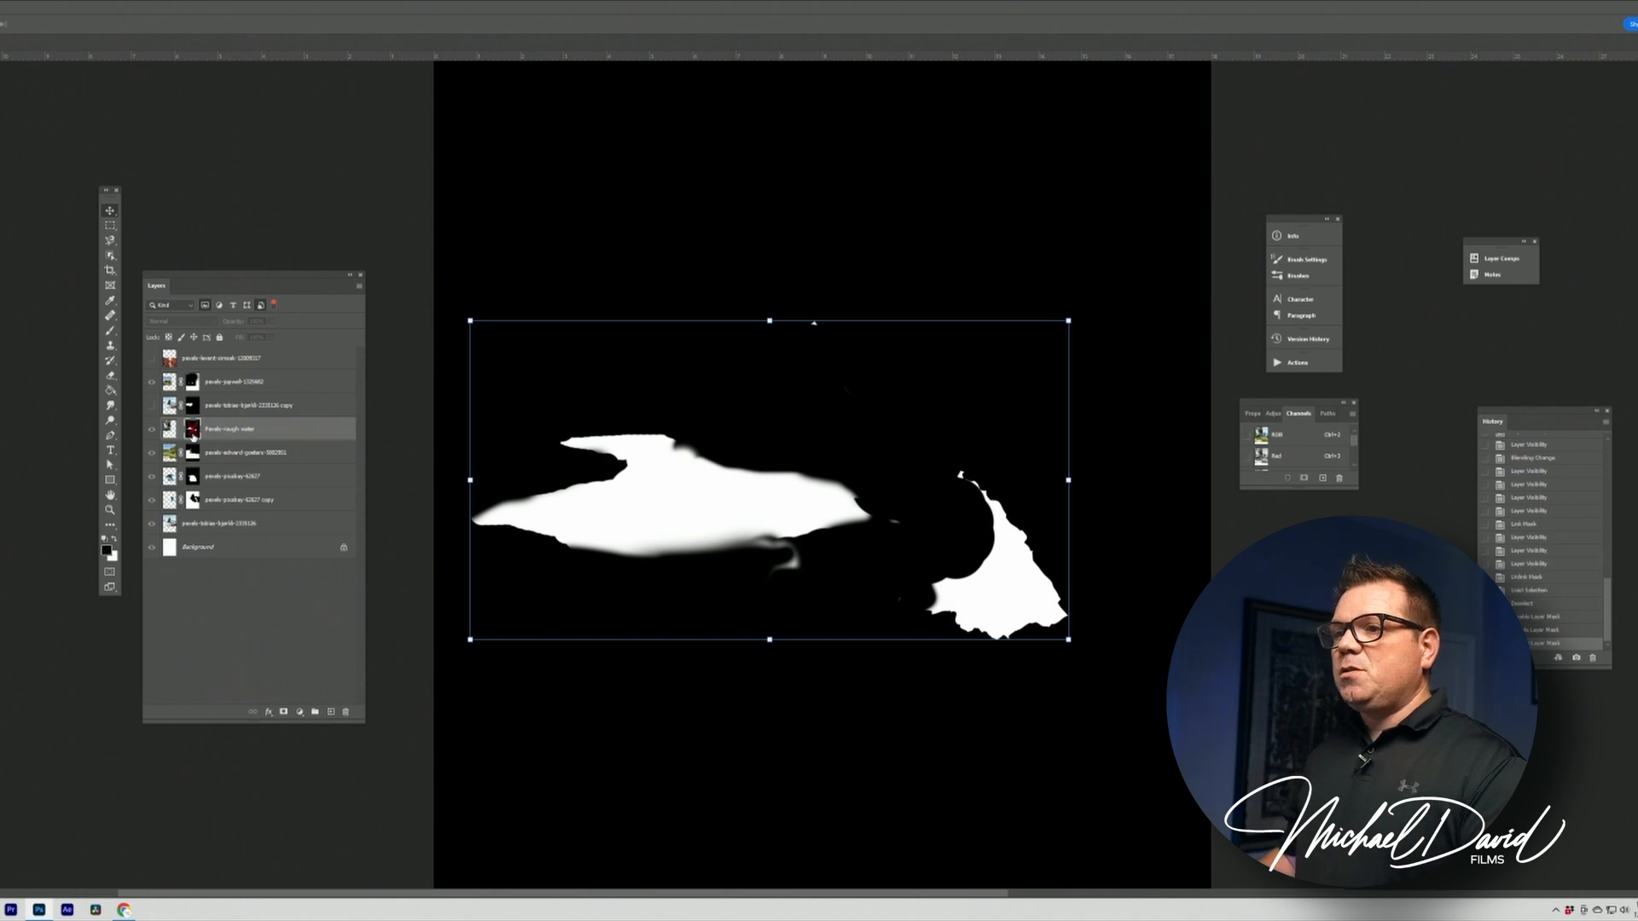
pyautogui.click(164, 433)
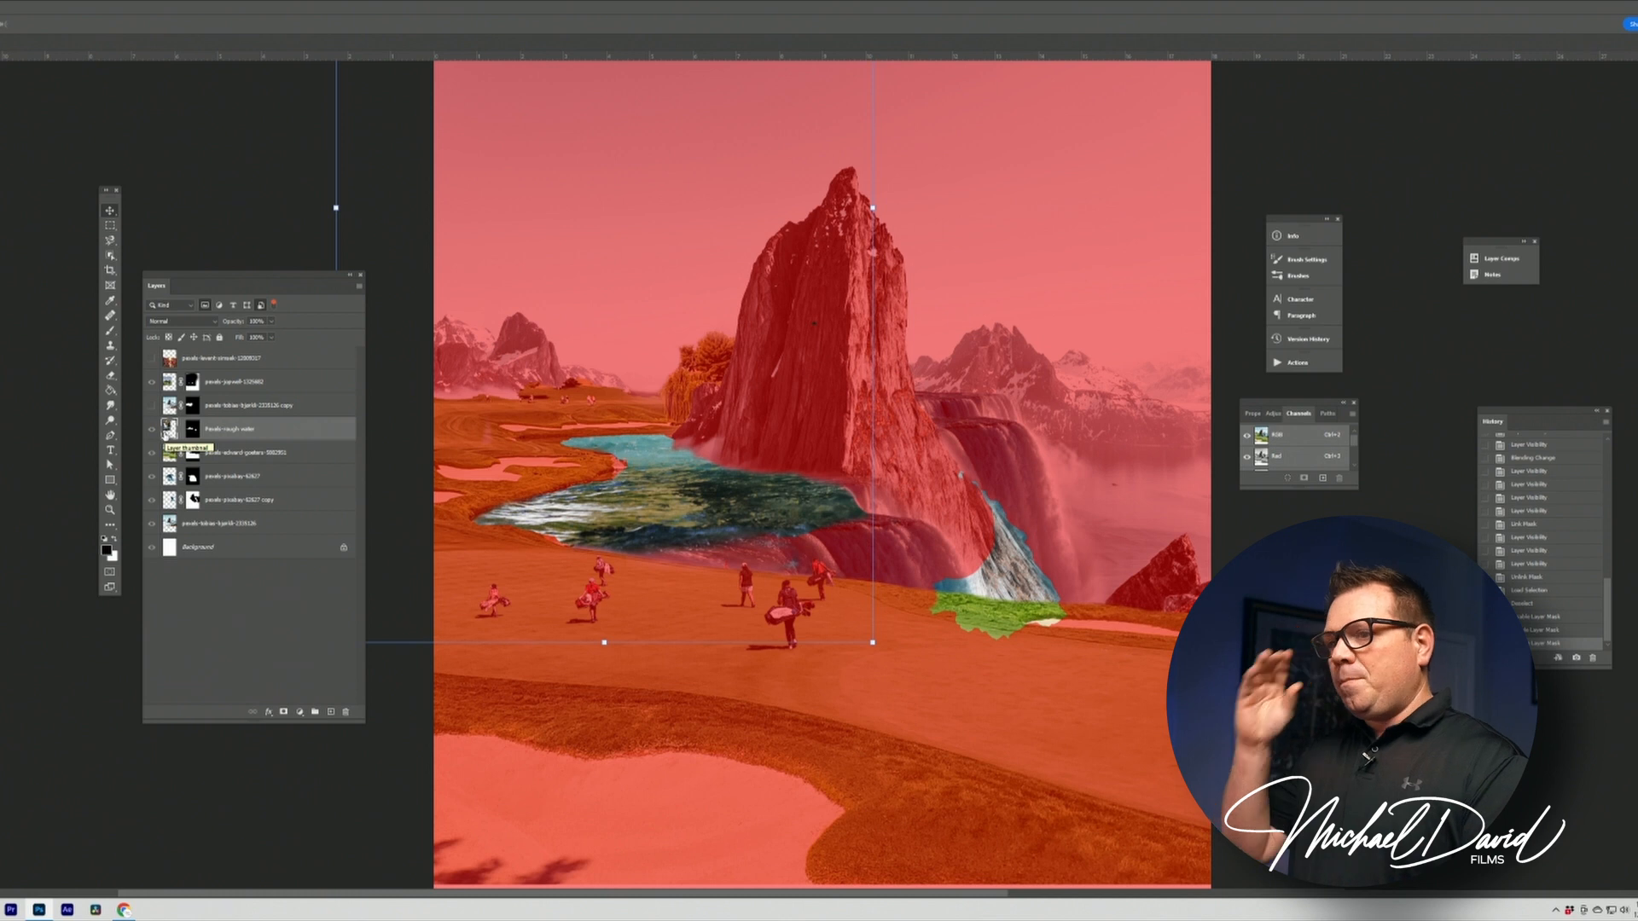
pyautogui.click(96, 732)
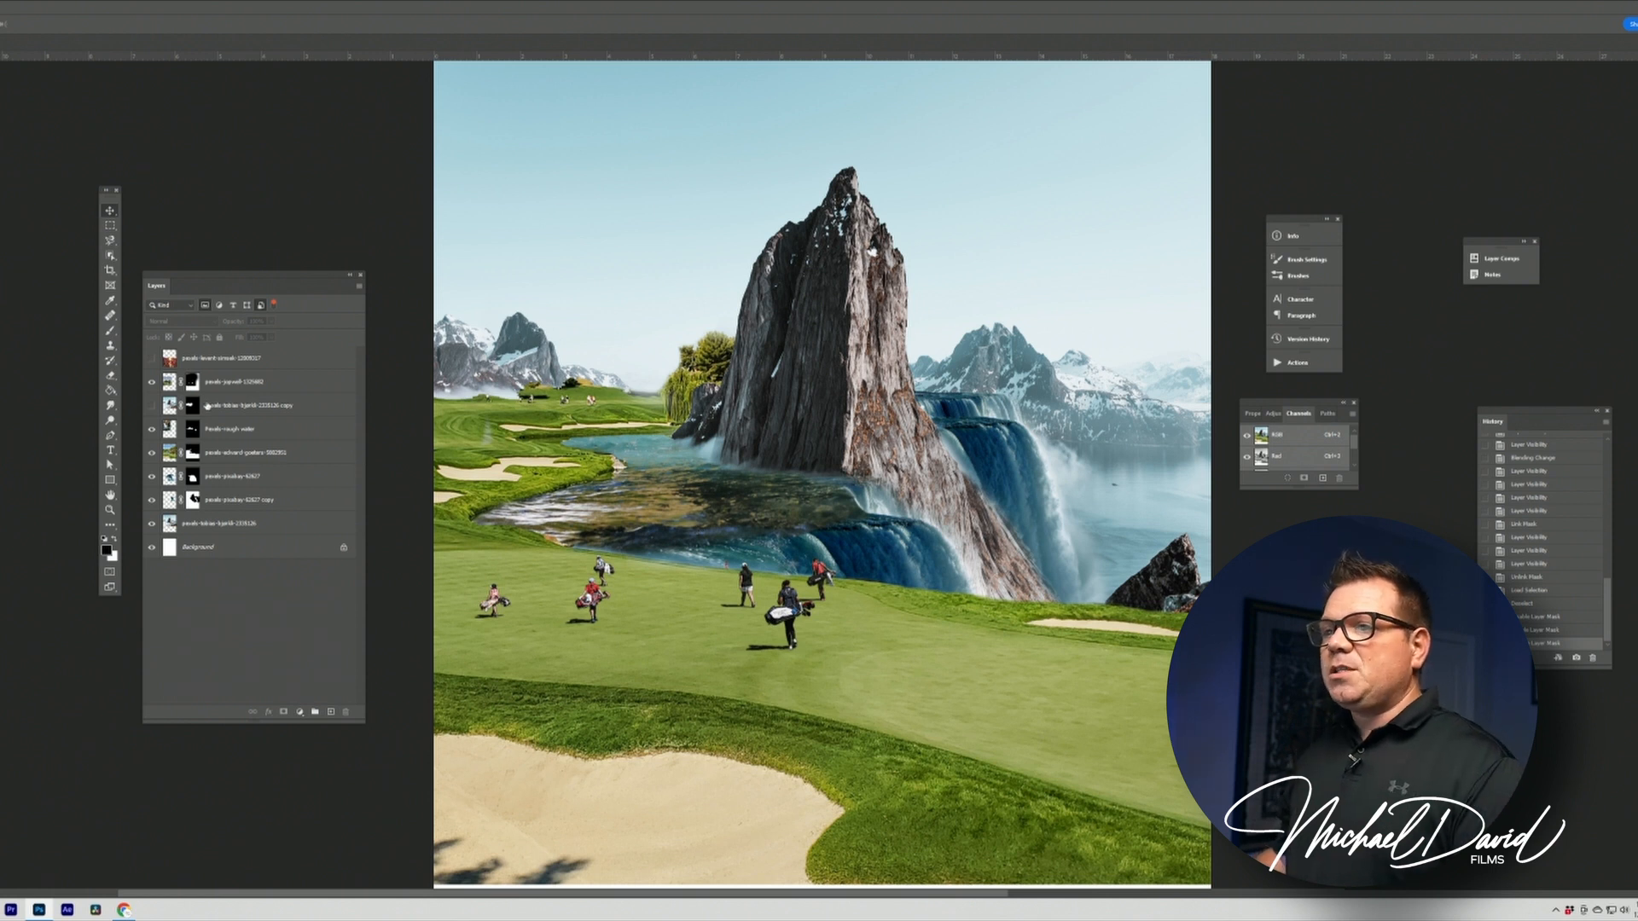
pyautogui.click(168, 386)
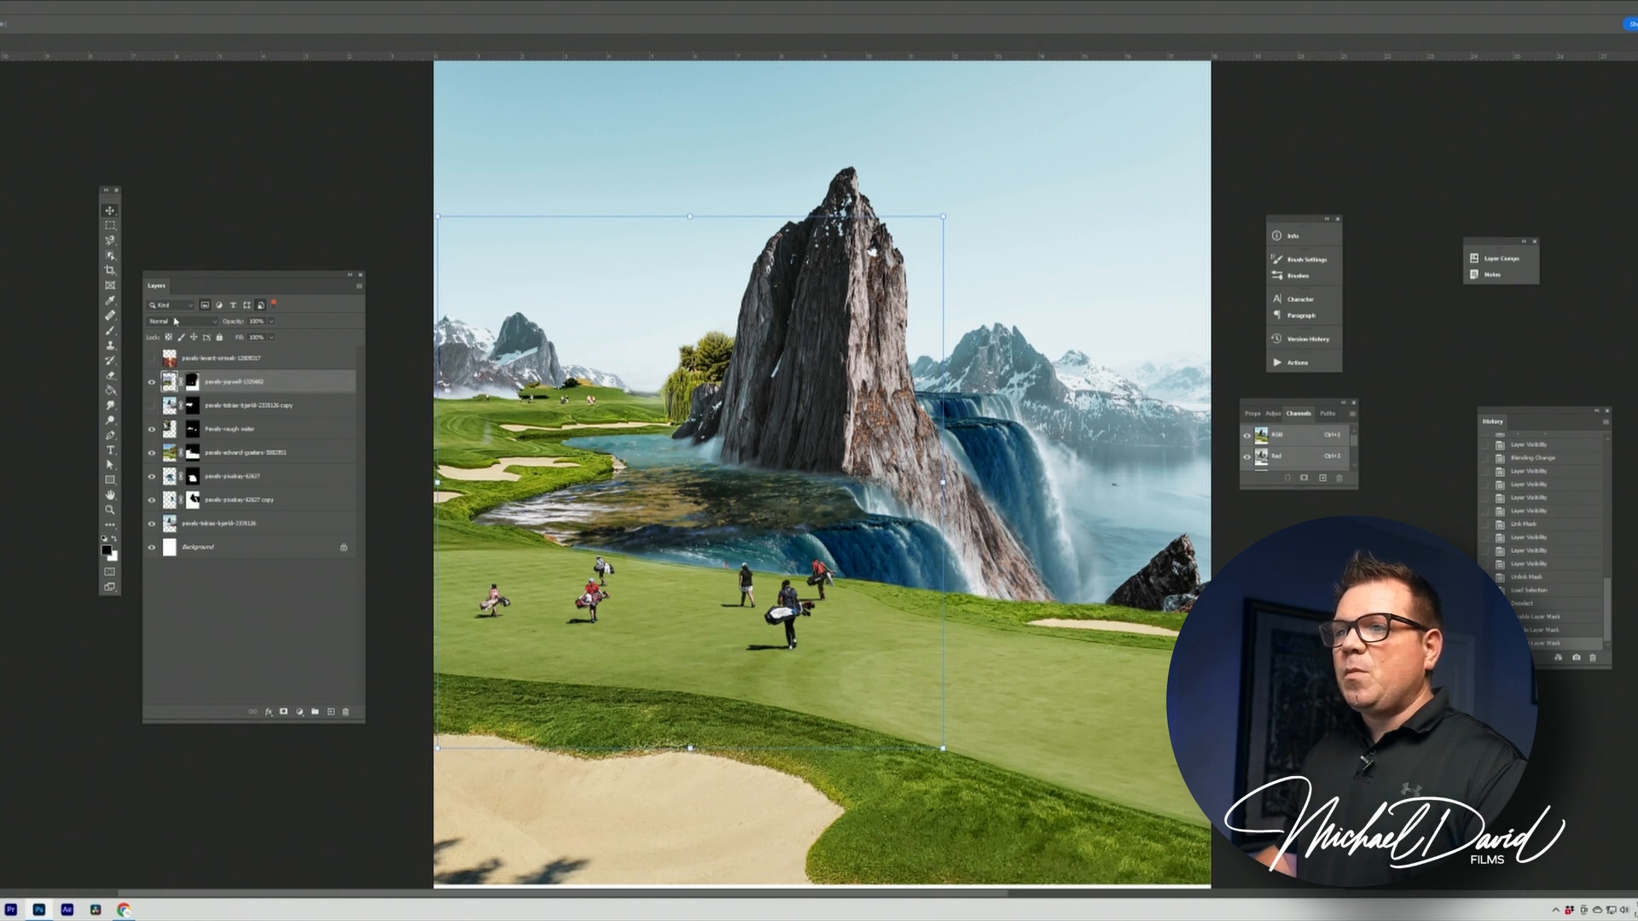
pyautogui.click(175, 321)
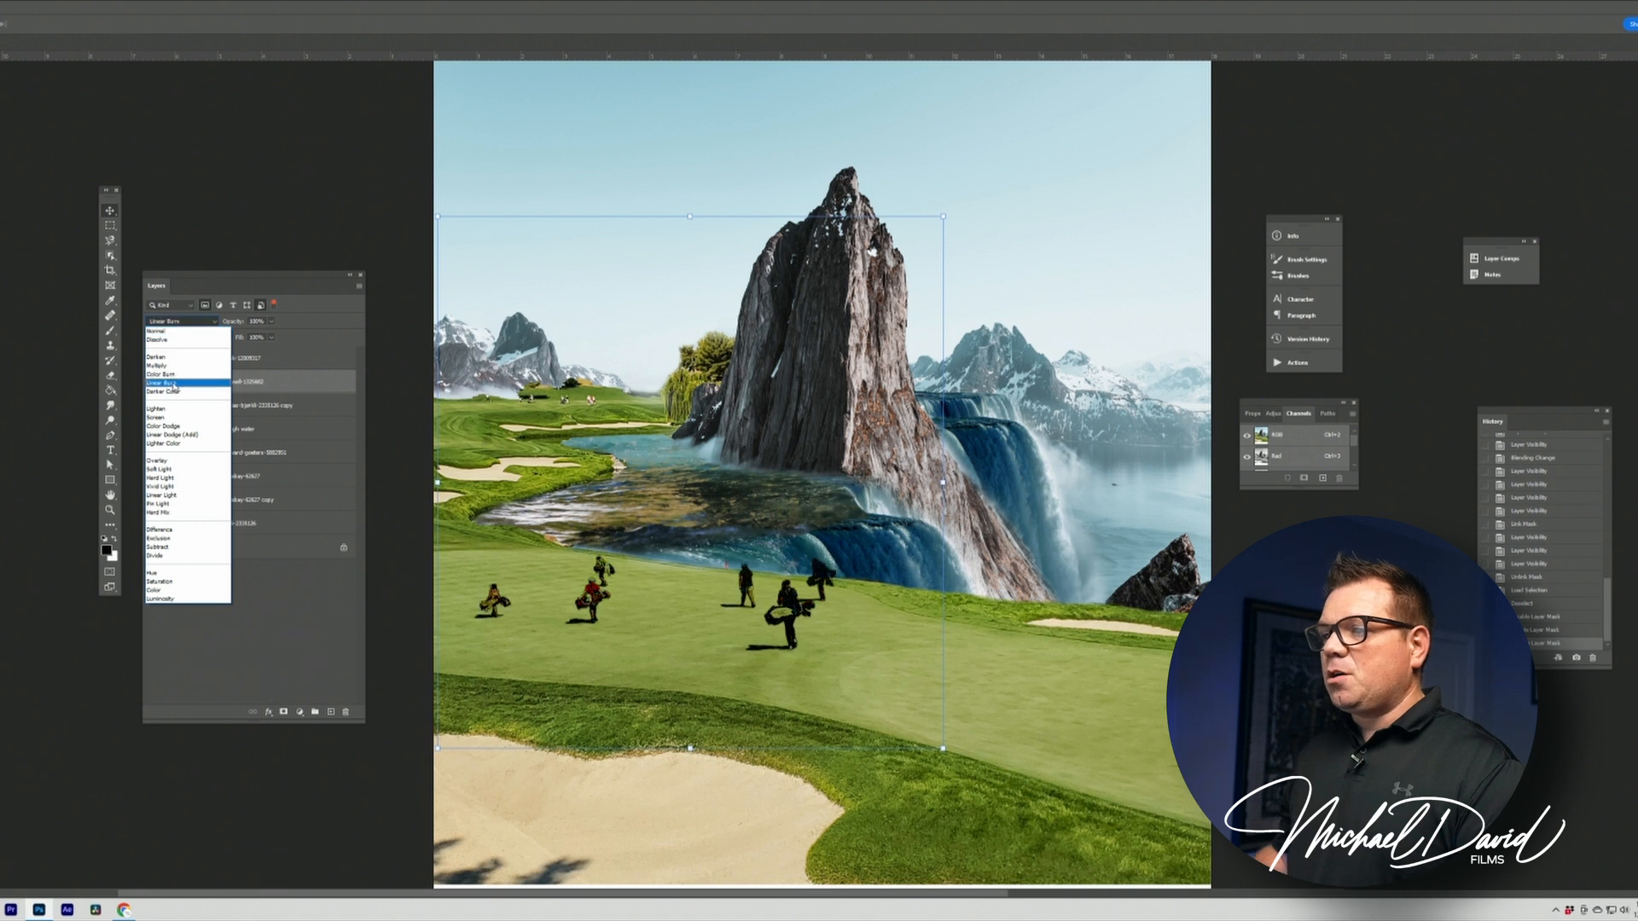
pyautogui.press('Escape')
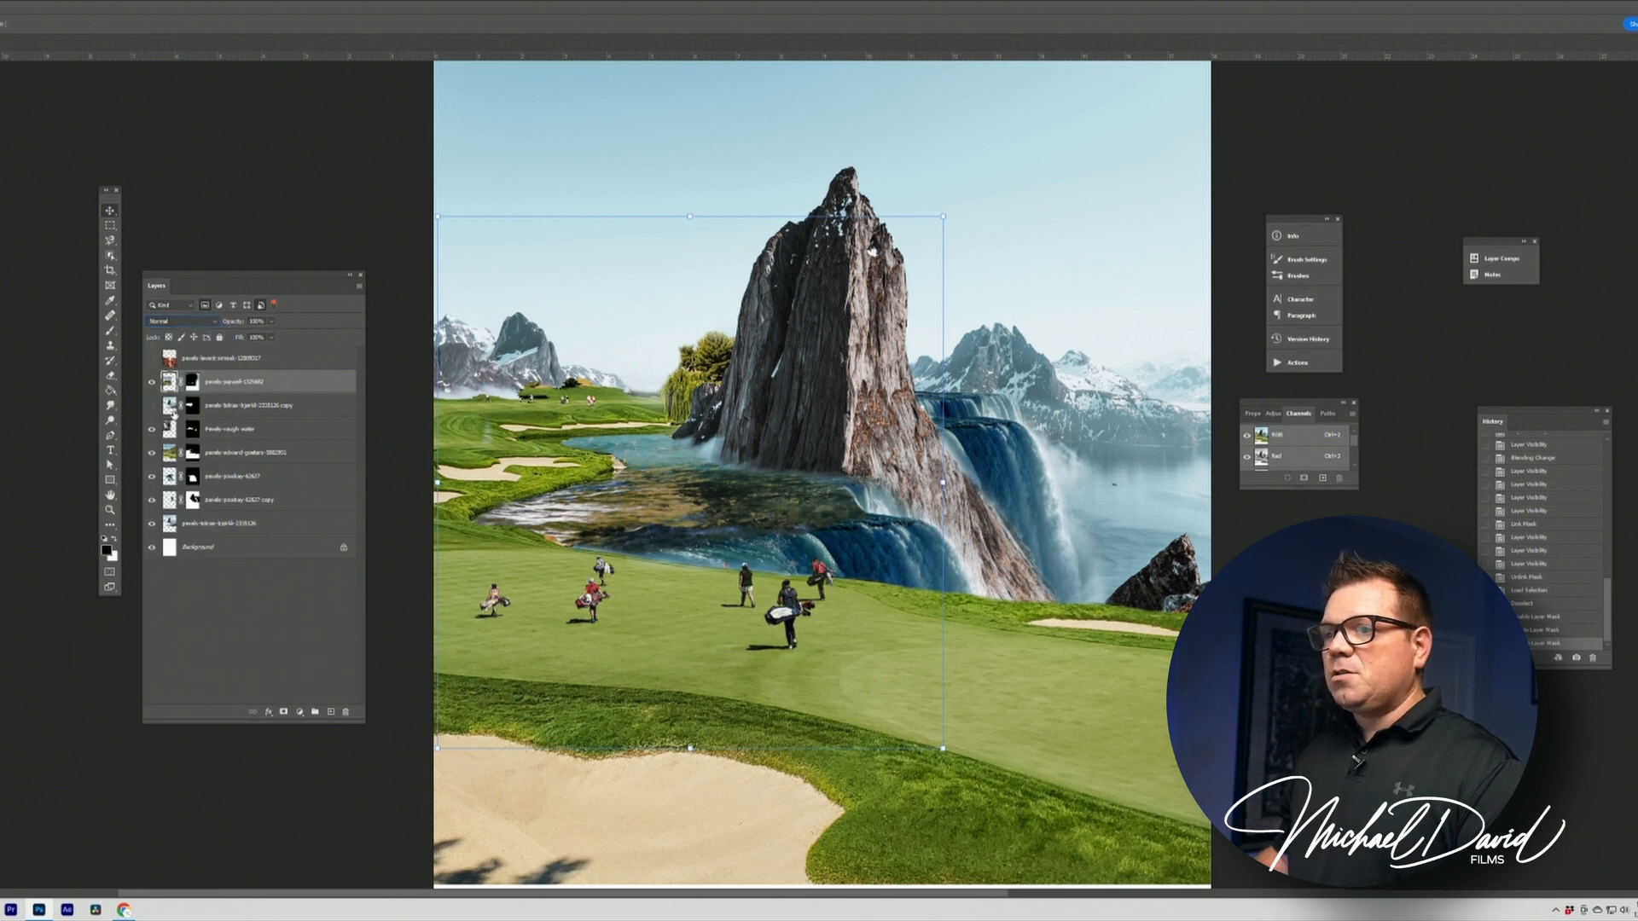
# Set the rough water layer's blend mode to Darker Color and deselect the layer
pyautogui.click(224, 429)
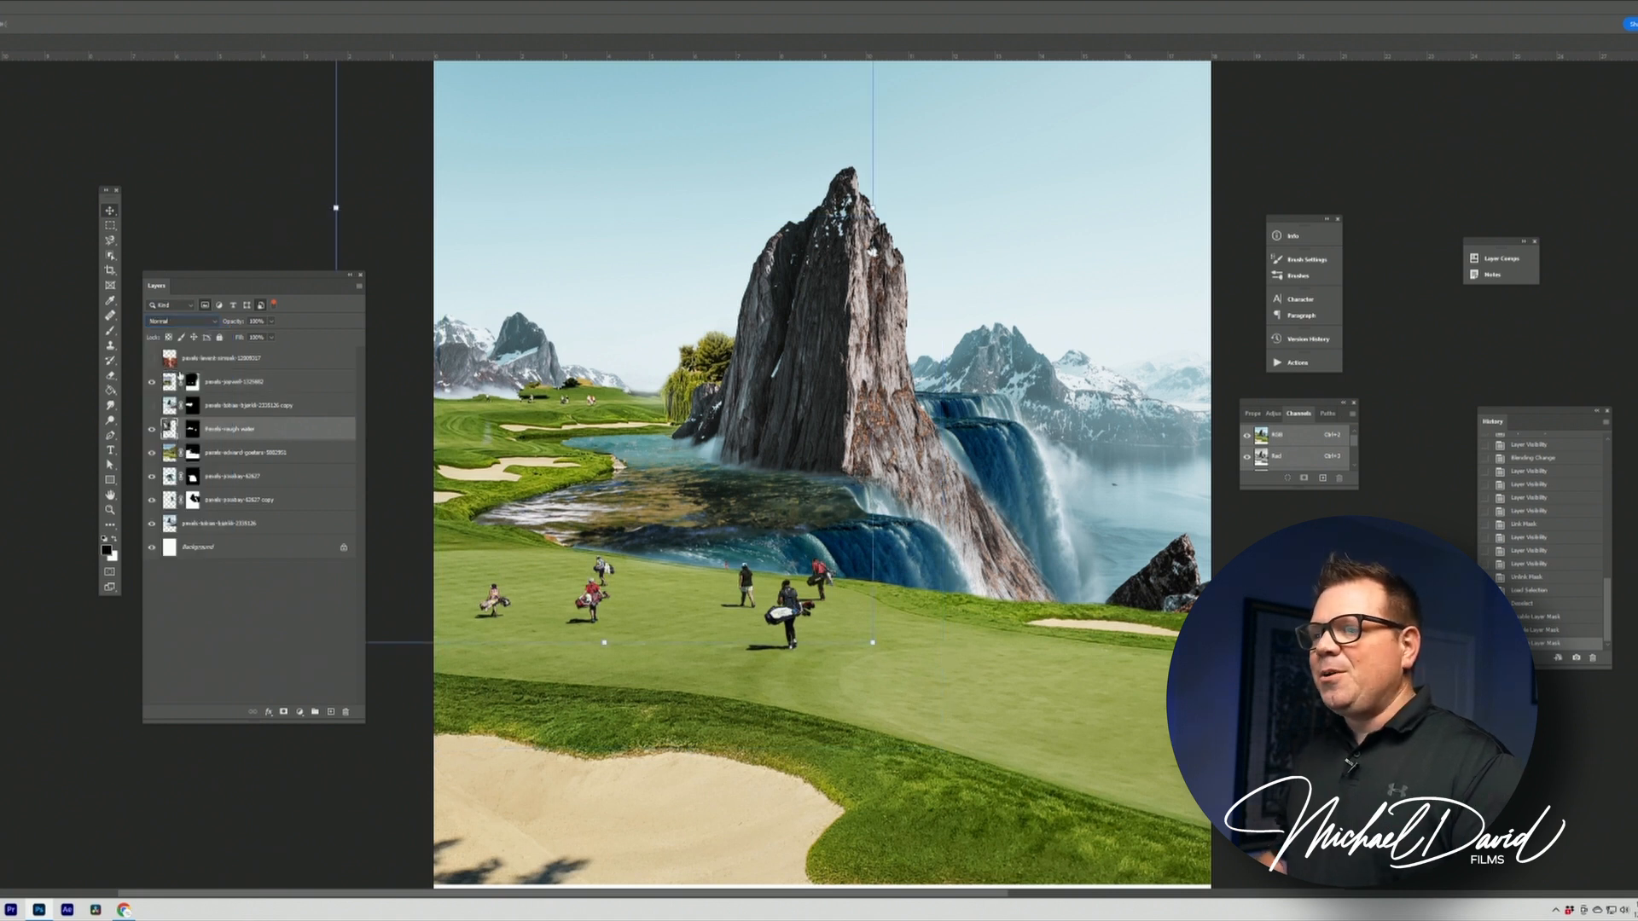
pyautogui.click(181, 322)
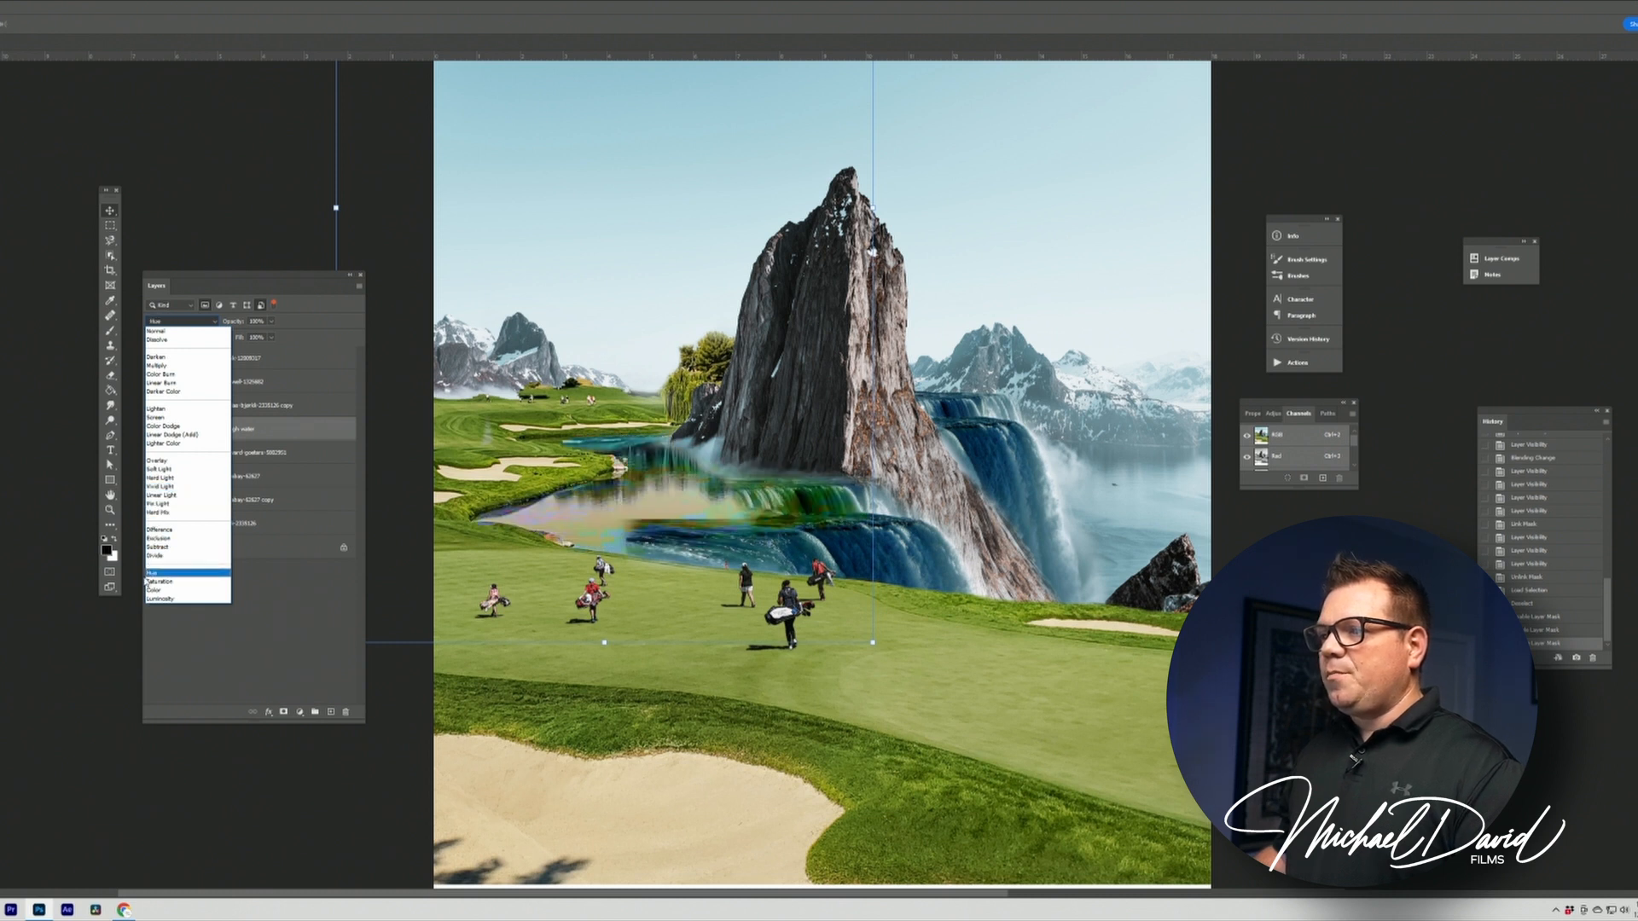
pyautogui.click(162, 392)
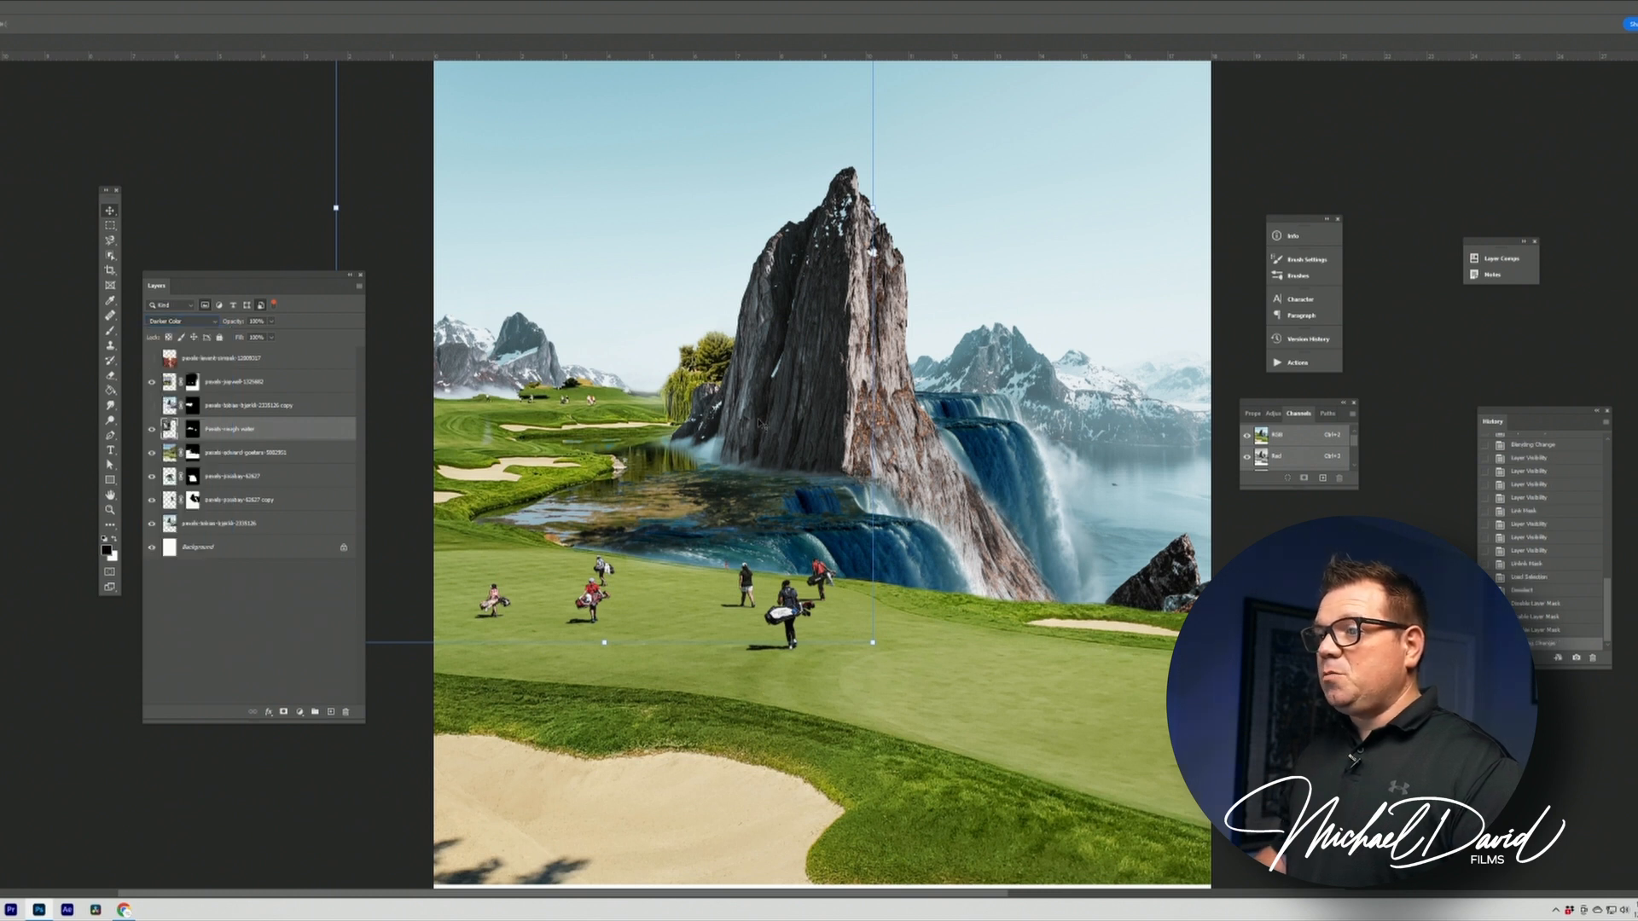
pyautogui.click(246, 614)
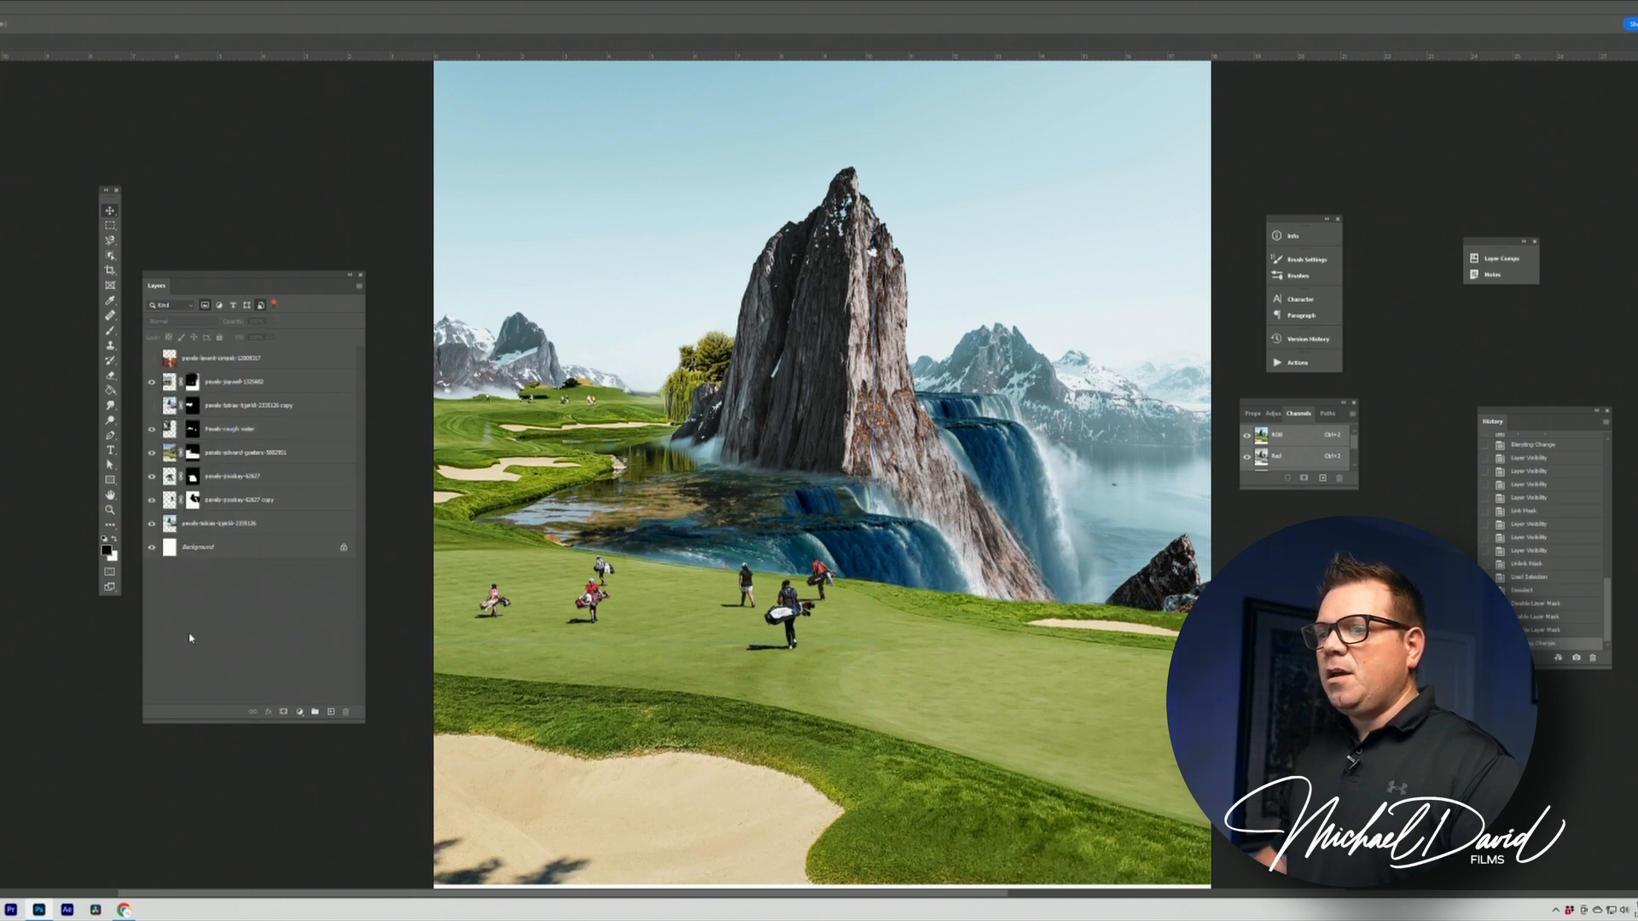
# Make the hidden copy layer above the rough water layer visible and inspect its mask alone
pyautogui.click(150, 406)
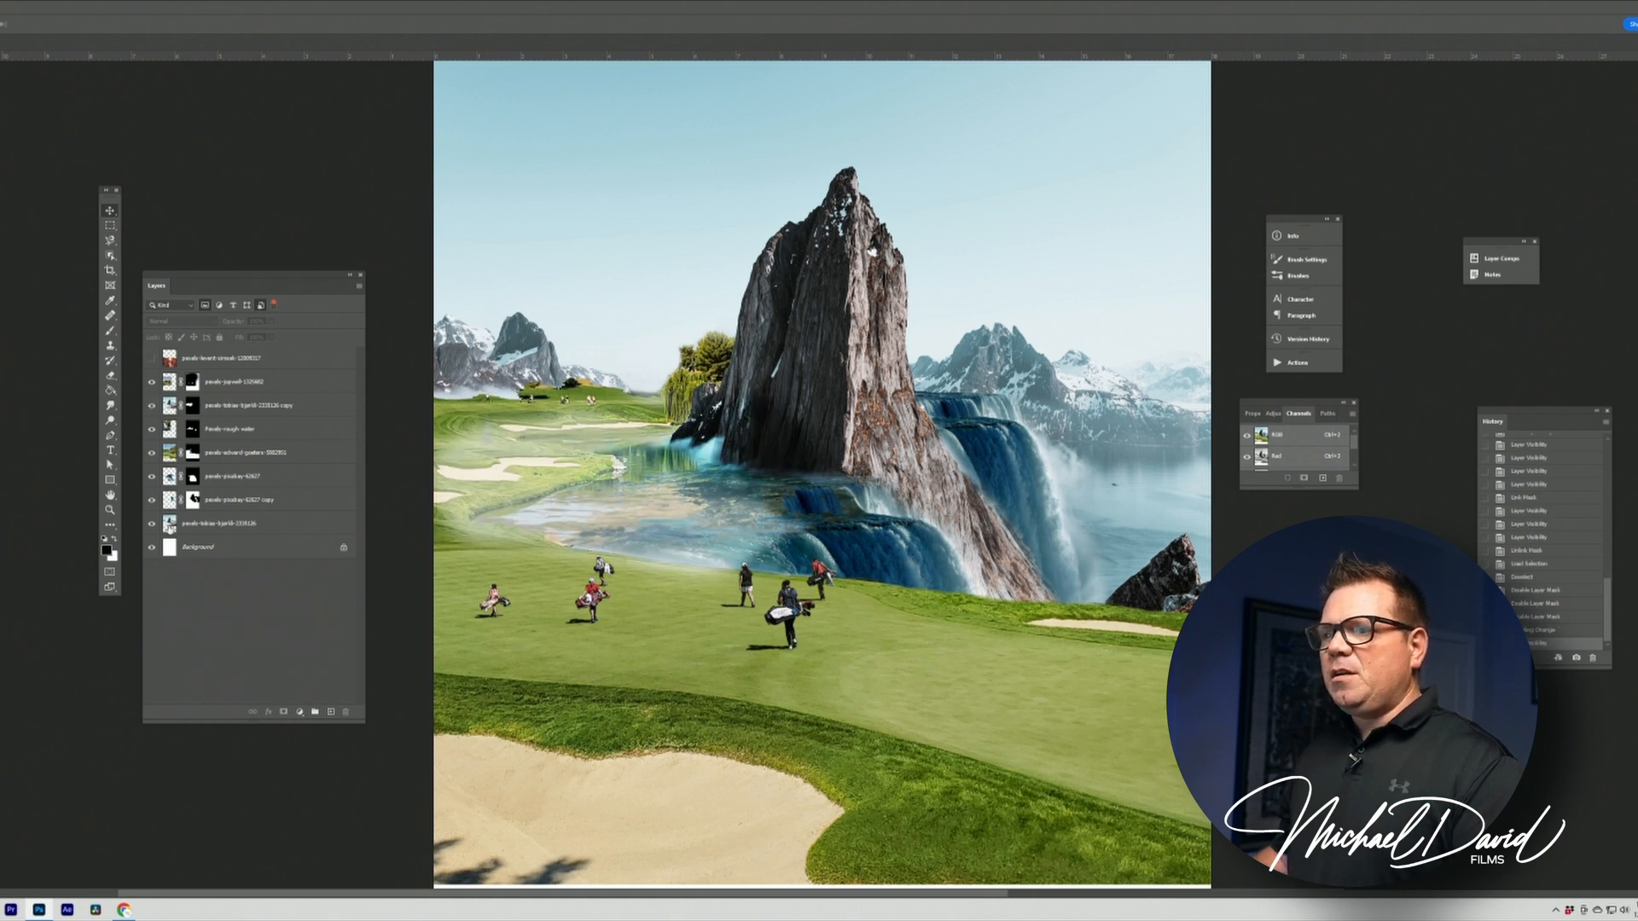
pyautogui.click(166, 523)
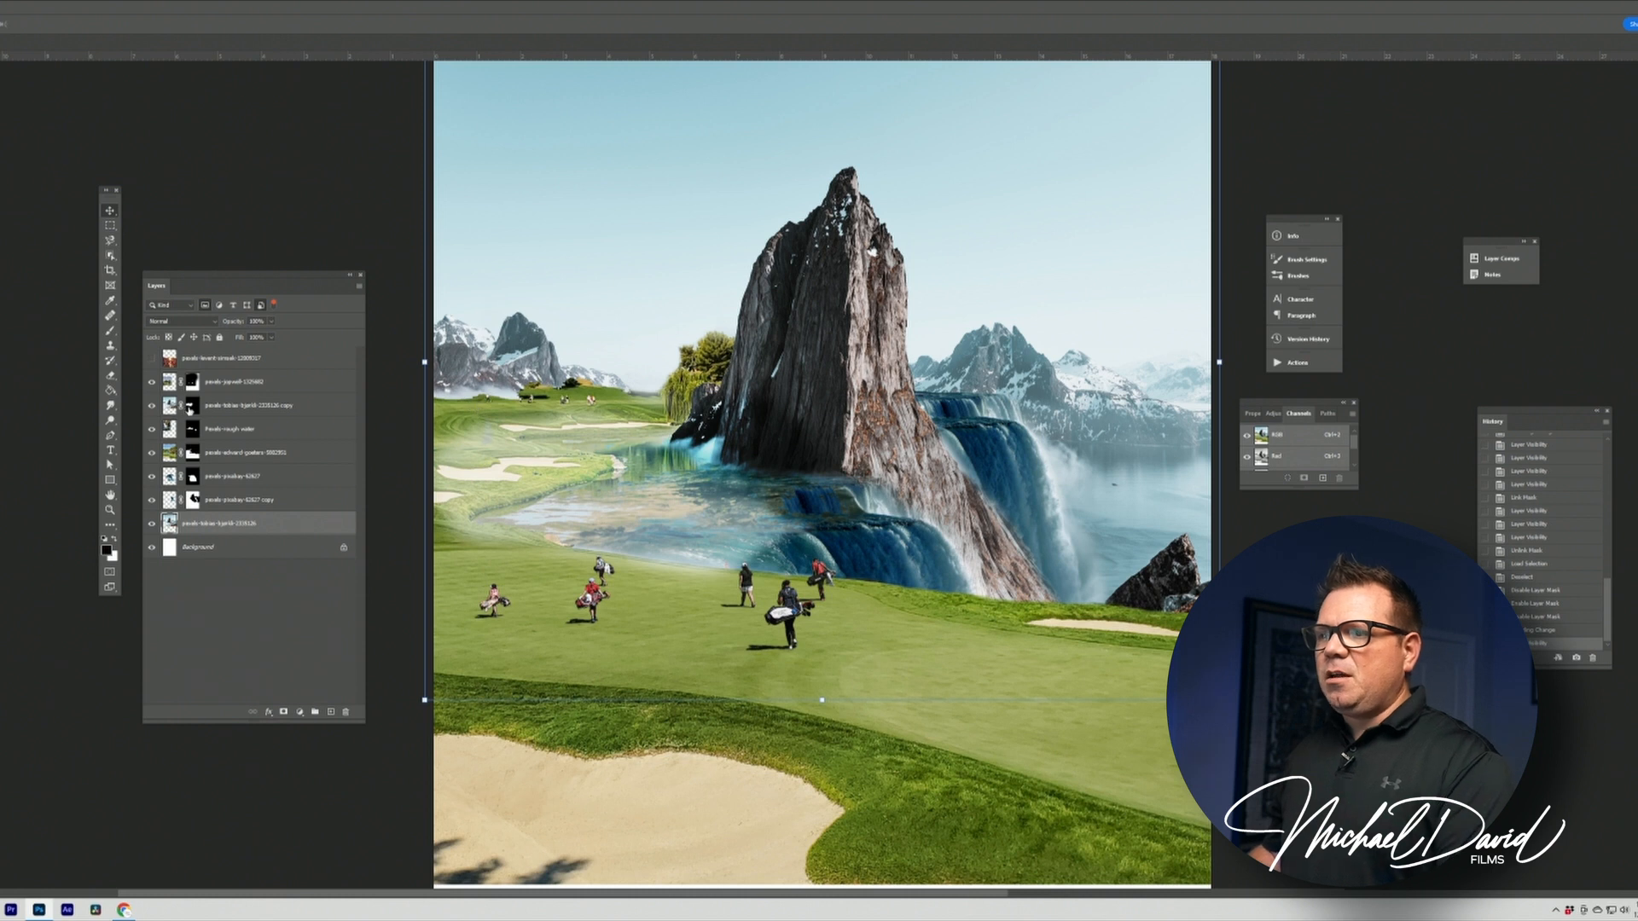
pyautogui.click(192, 407)
pyautogui.keyDown('alt'); pyautogui.click(192, 408); pyautogui.keyUp('alt')
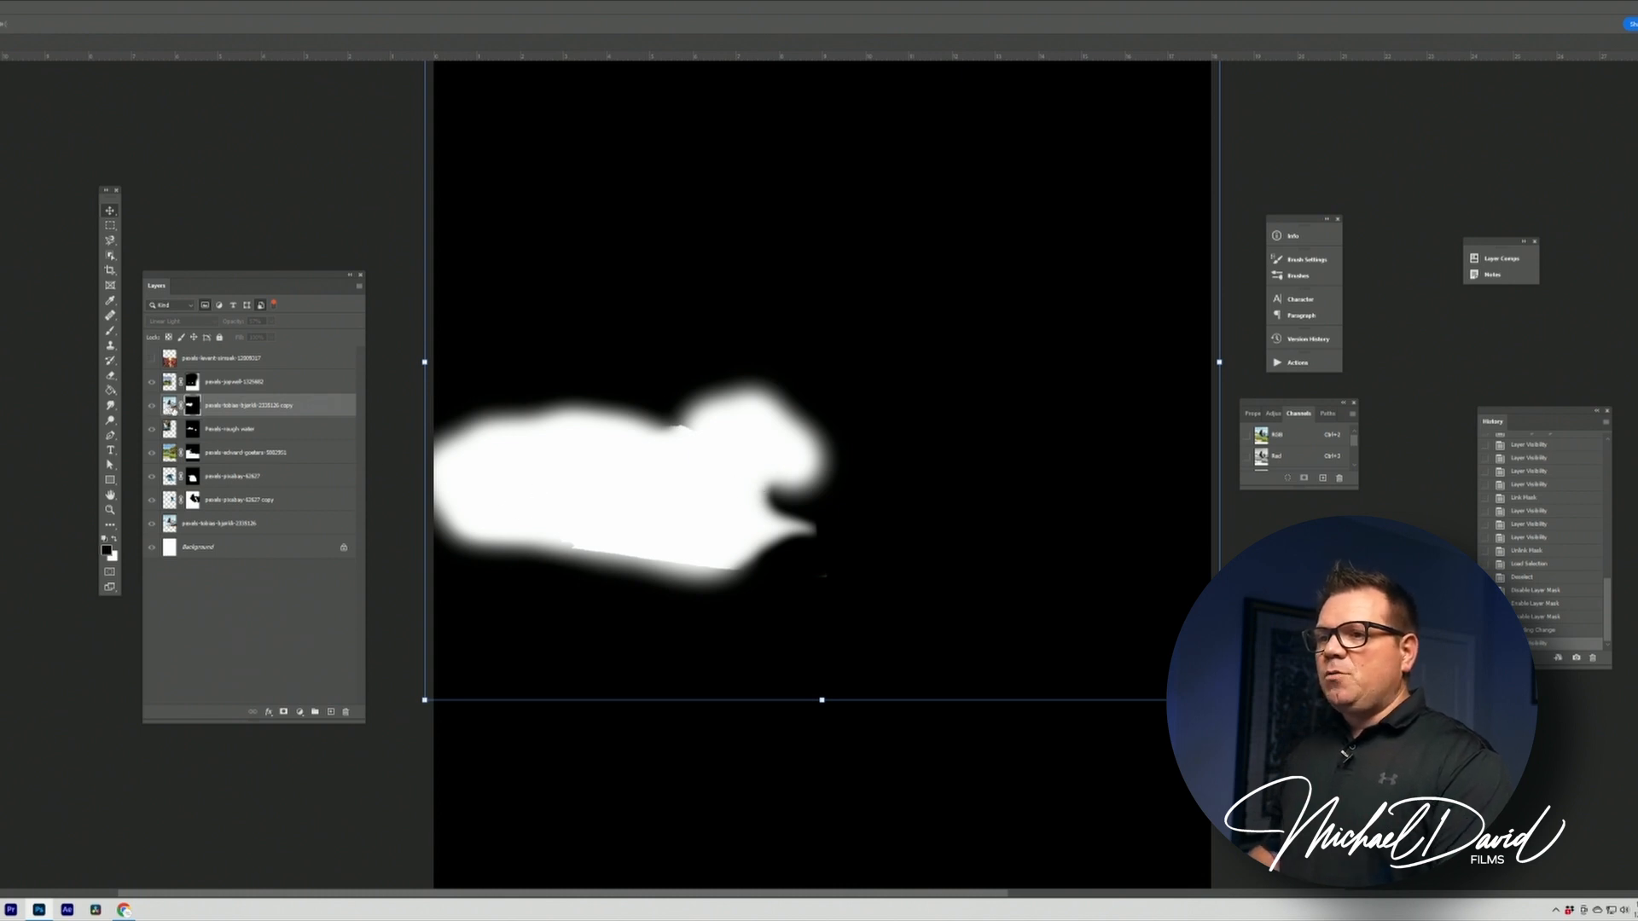
pyautogui.click(170, 408)
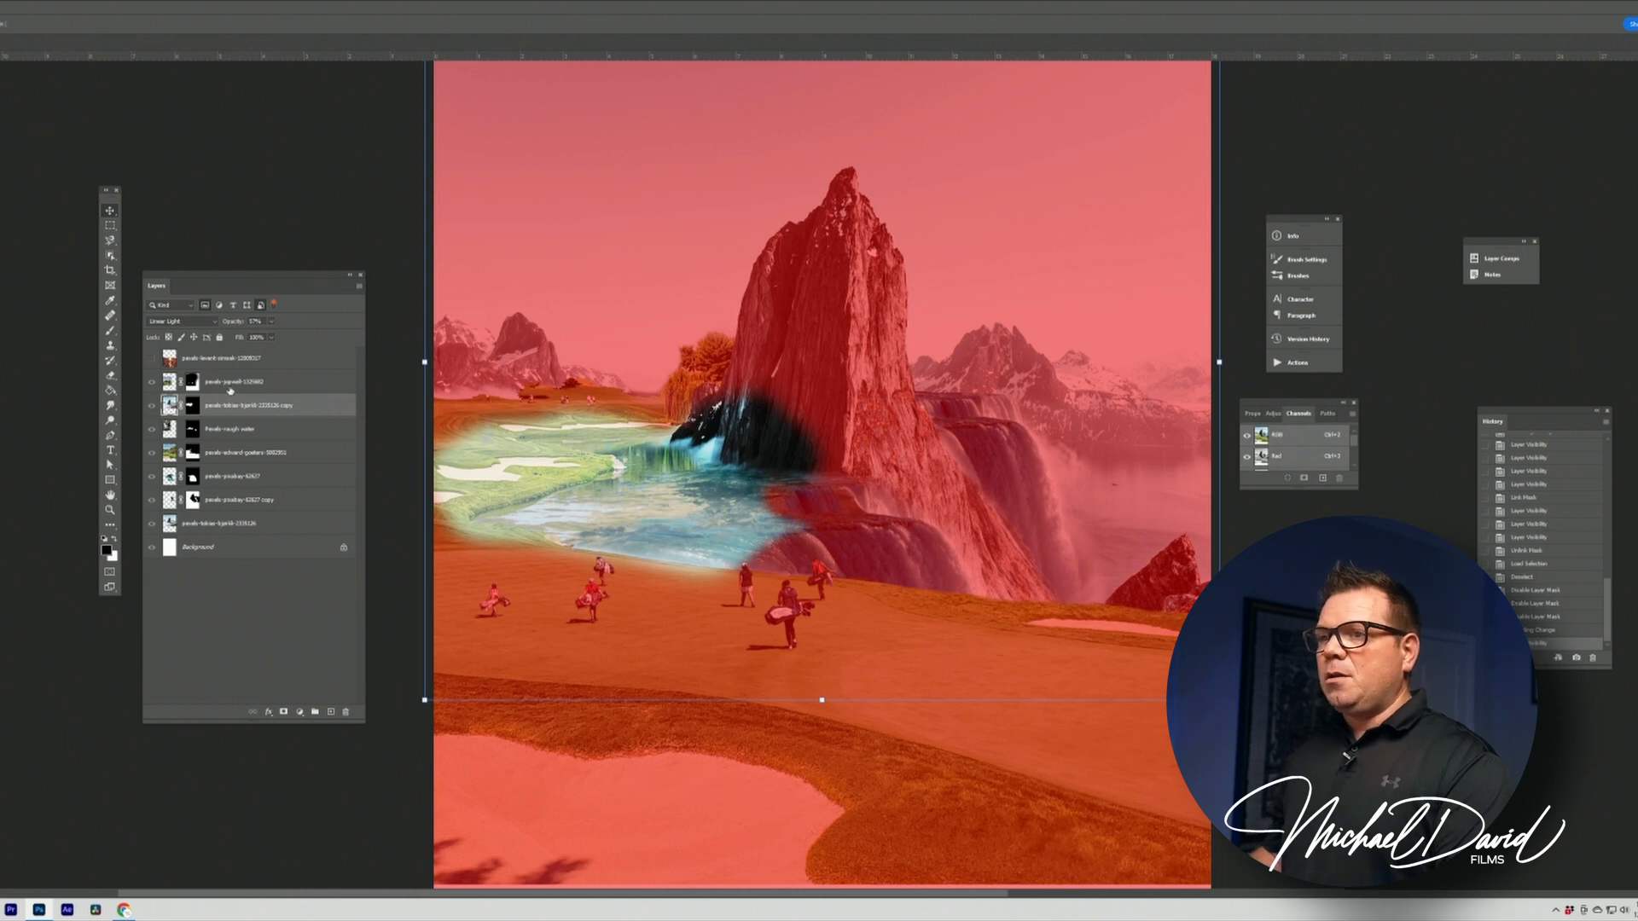
# Set the copy layer above the rough water to 100% opacity and Normal blend mode, and clear the mask overlay
pyautogui.click(271, 323)
pyautogui.moveTo(271, 337); pyautogui.dragTo(294, 336)
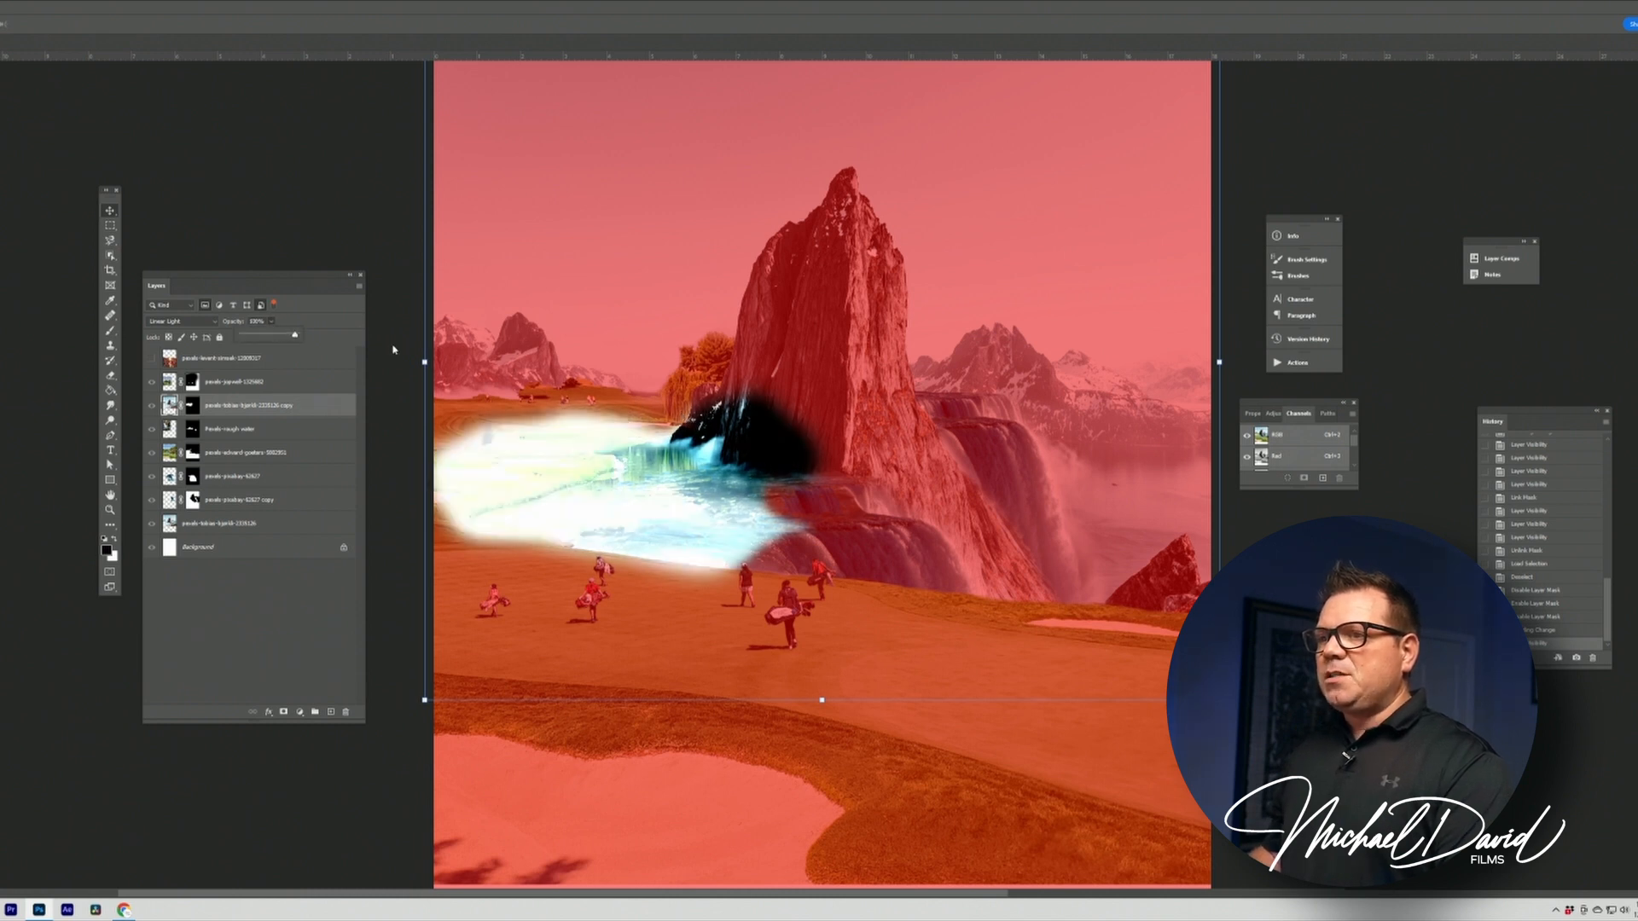
pyautogui.click(208, 328)
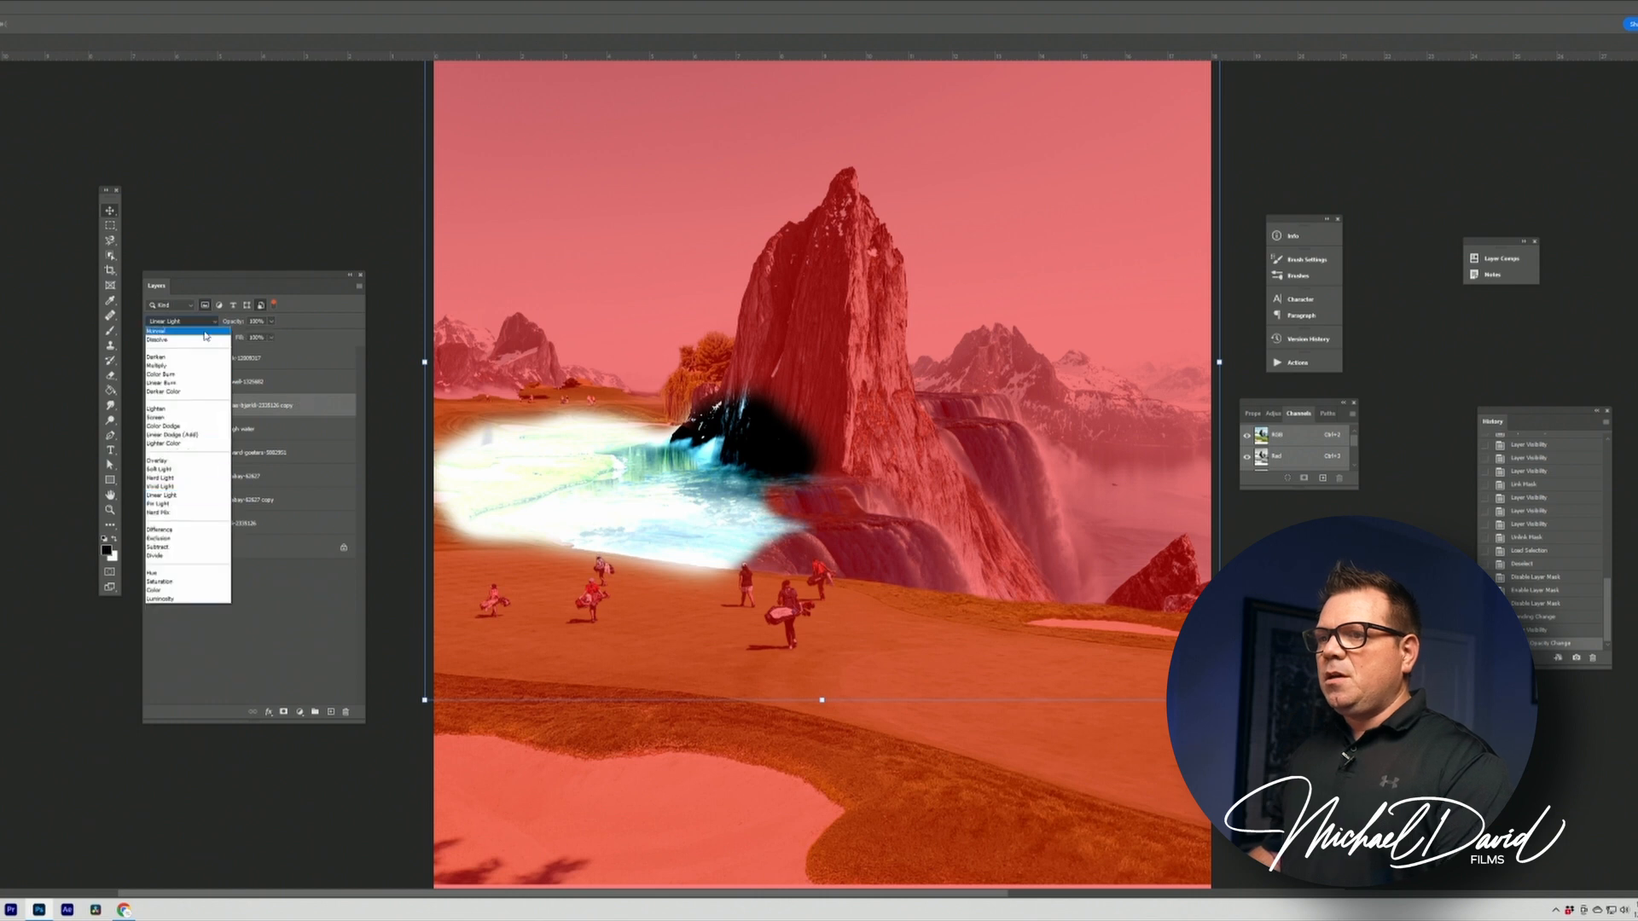
pyautogui.click(170, 323)
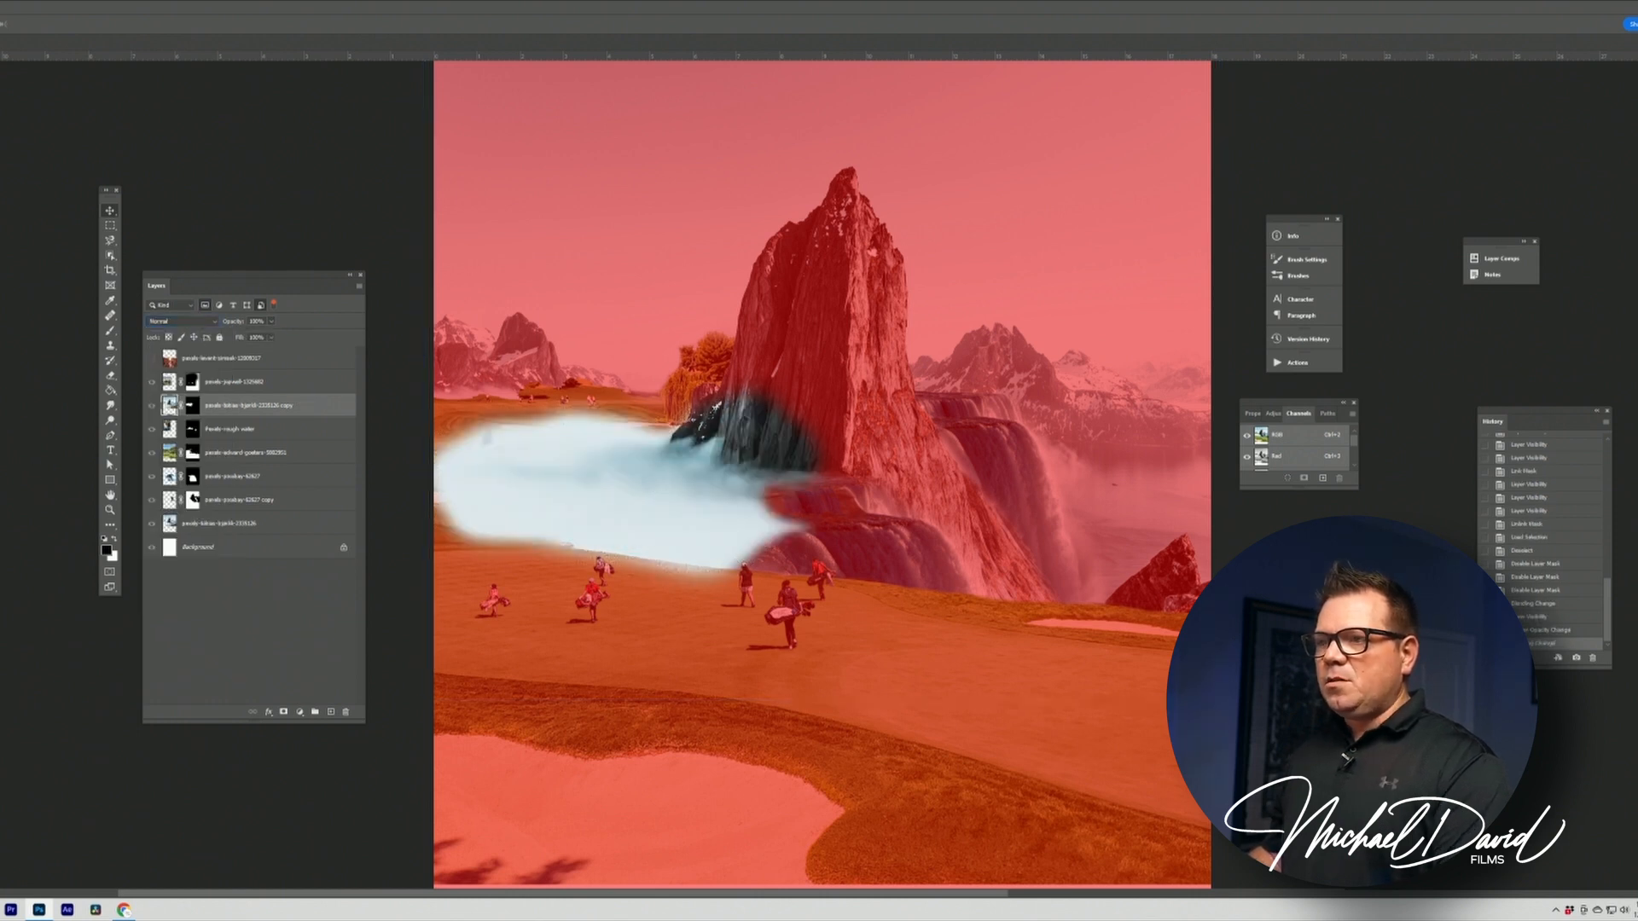
pyautogui.click(73, 466)
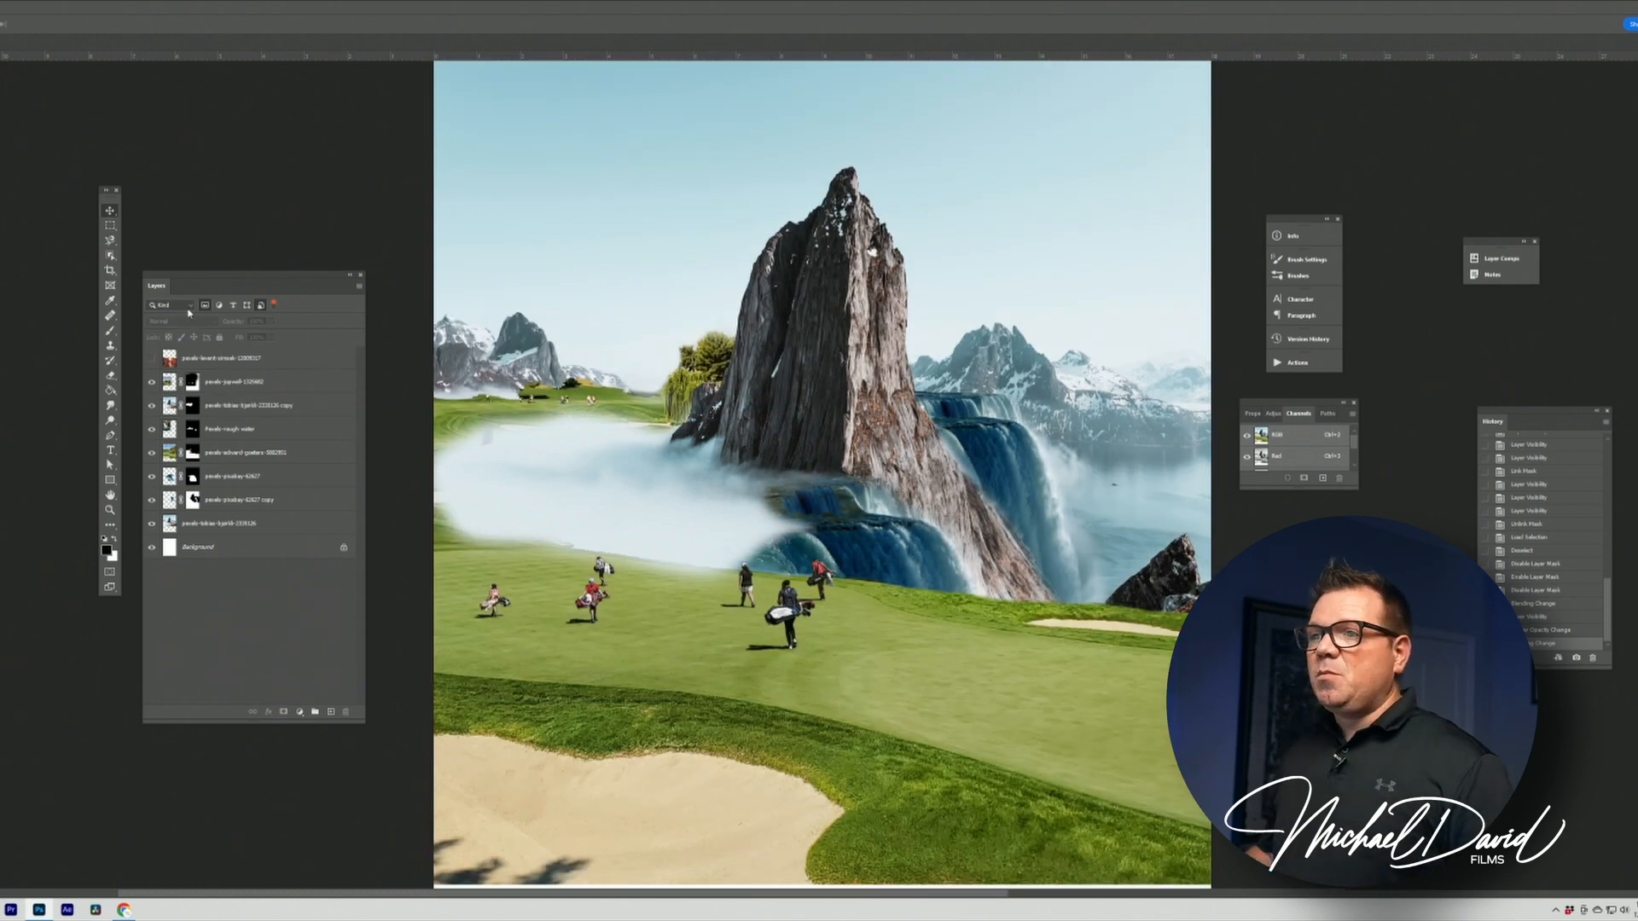
# Set the copy layer above the rough water to Linear Light blend mode at 57% opacity
pyautogui.click(187, 309)
pyautogui.click(220, 293)
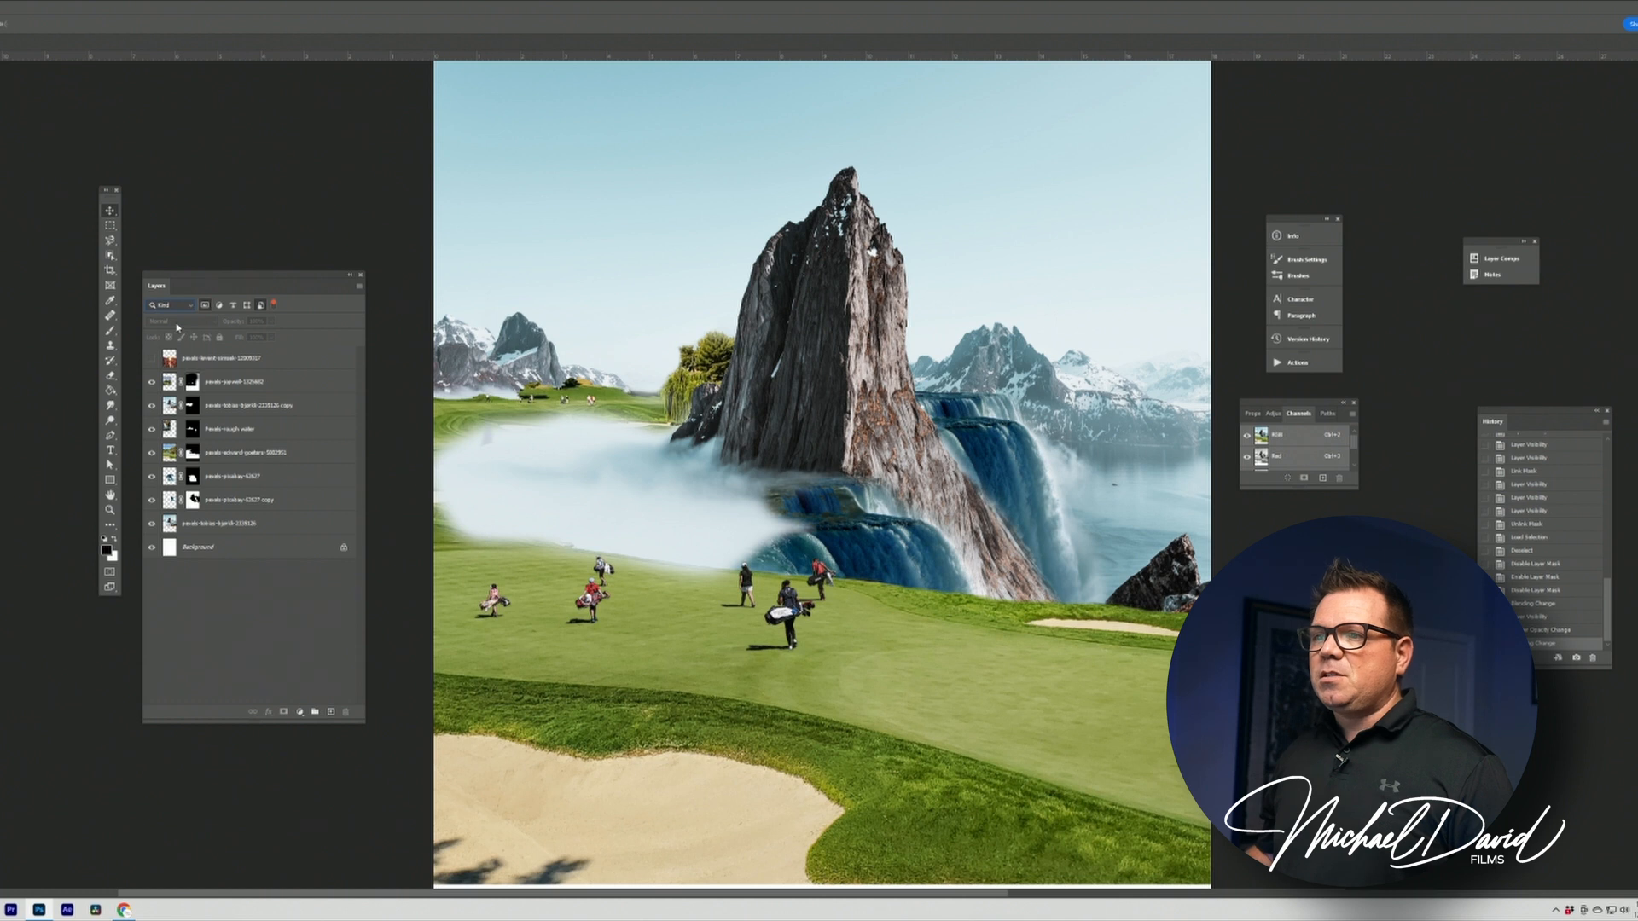
pyautogui.click(166, 404)
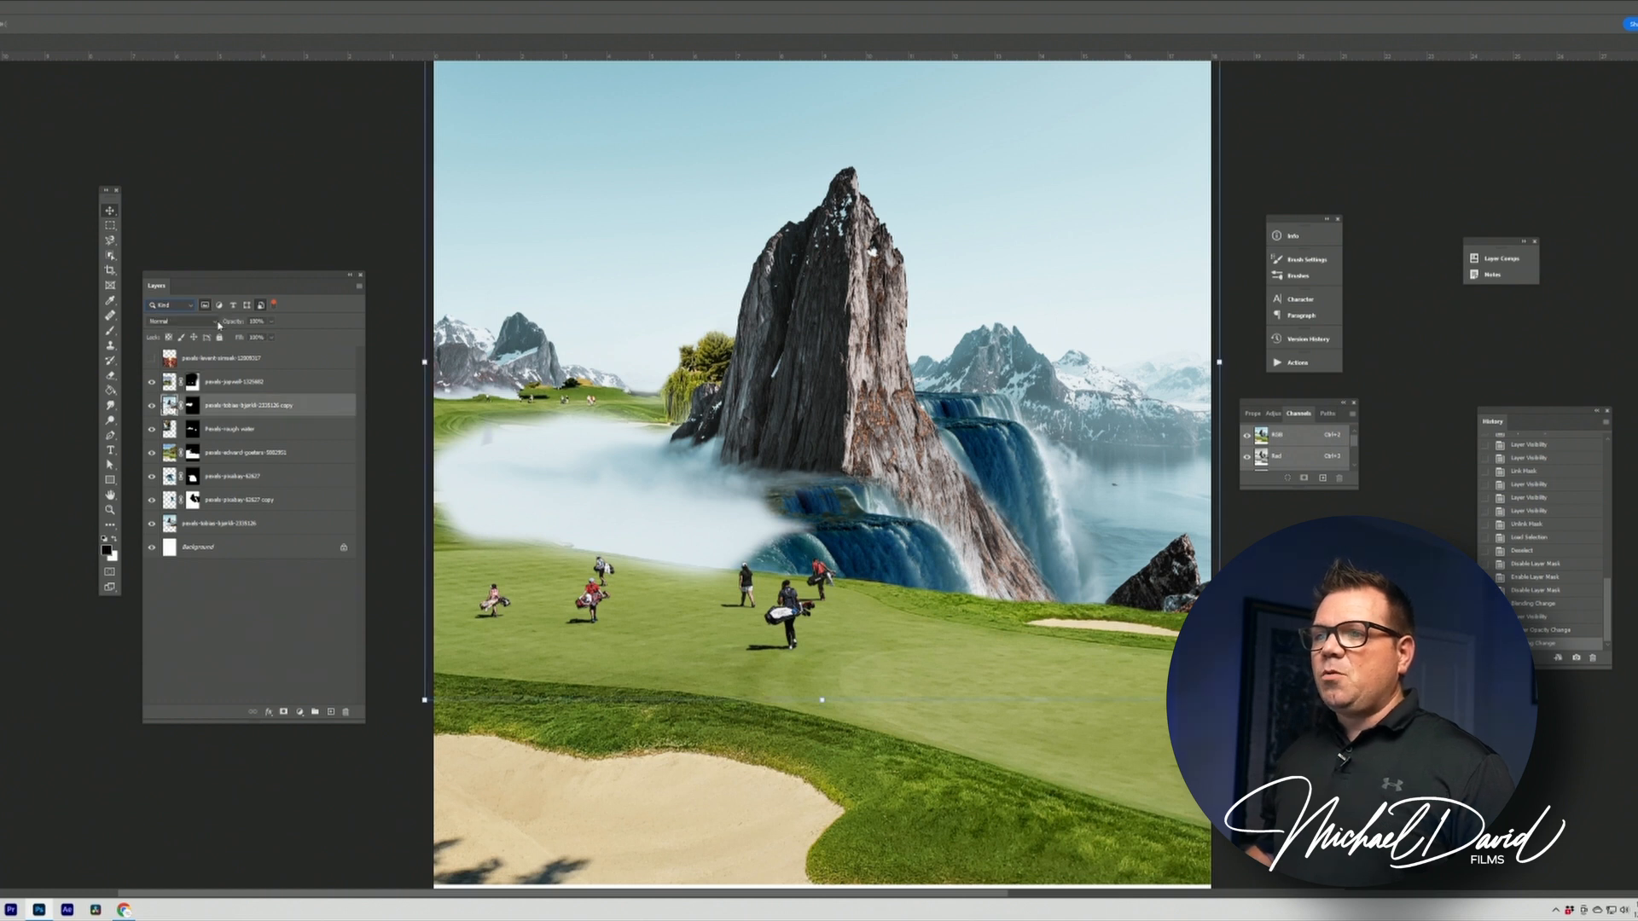
pyautogui.click(215, 323)
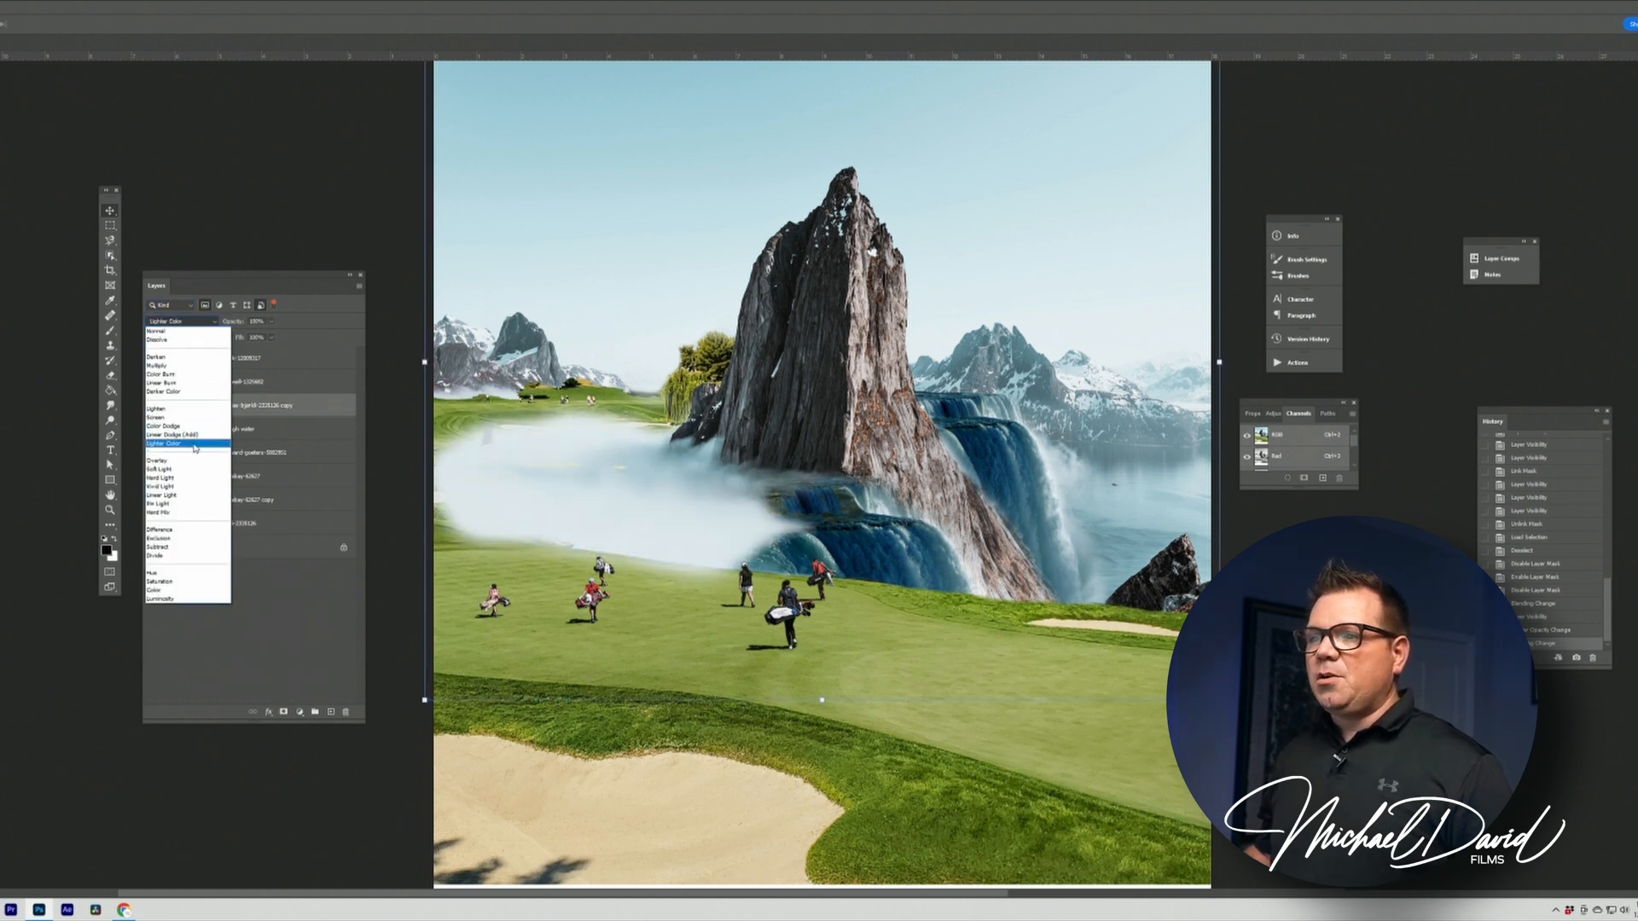
pyautogui.click(197, 498)
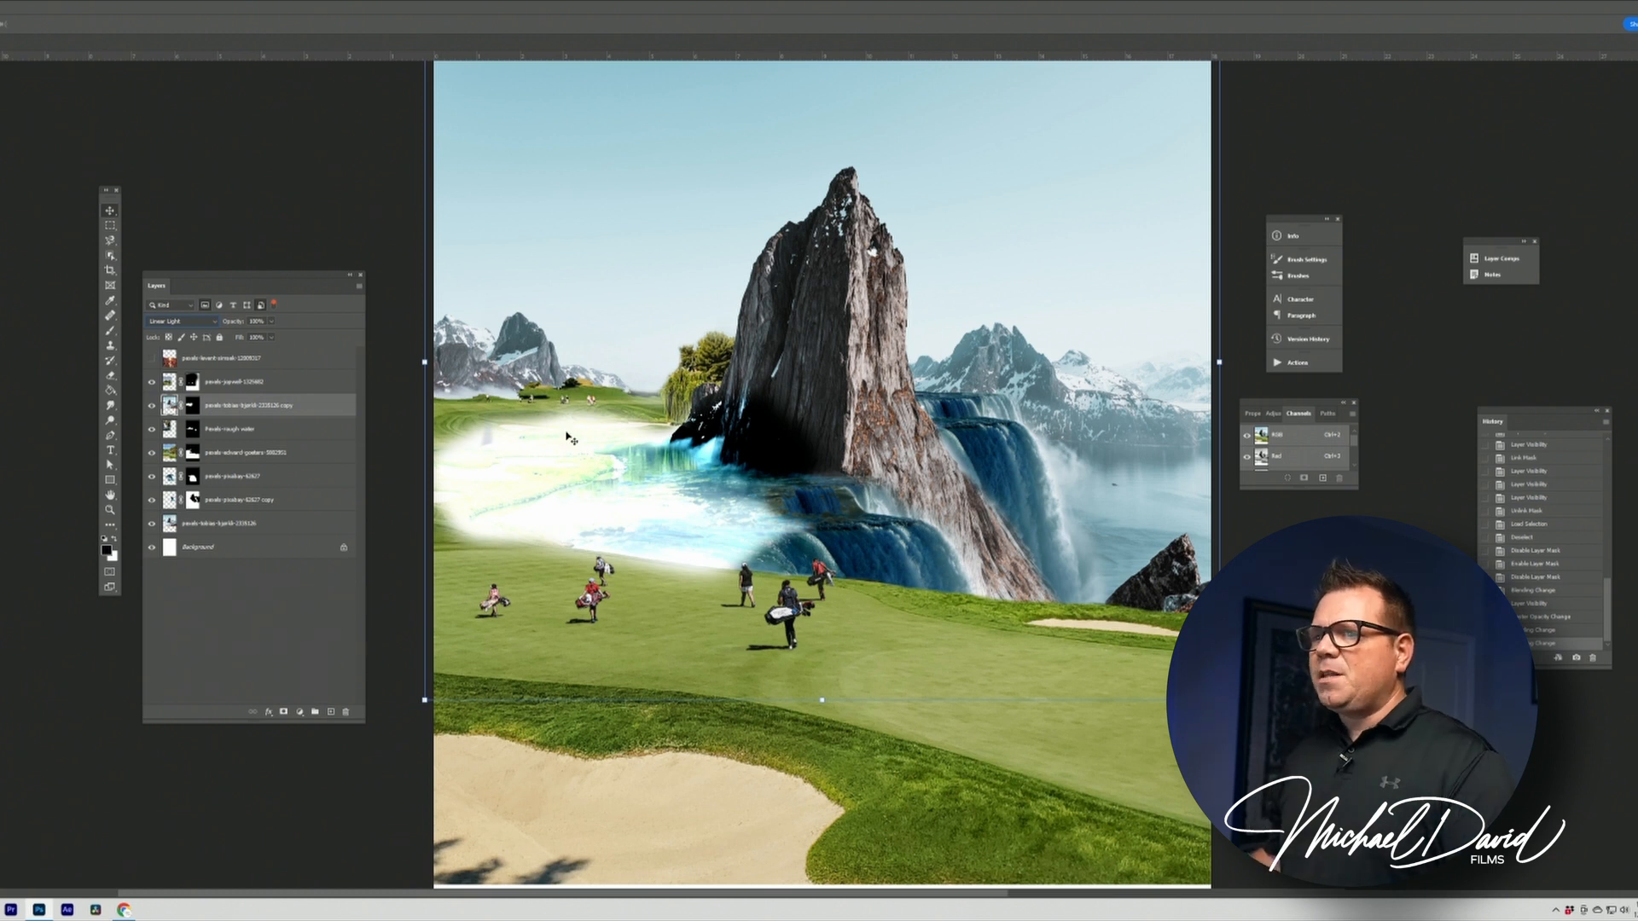
pyautogui.click(270, 322)
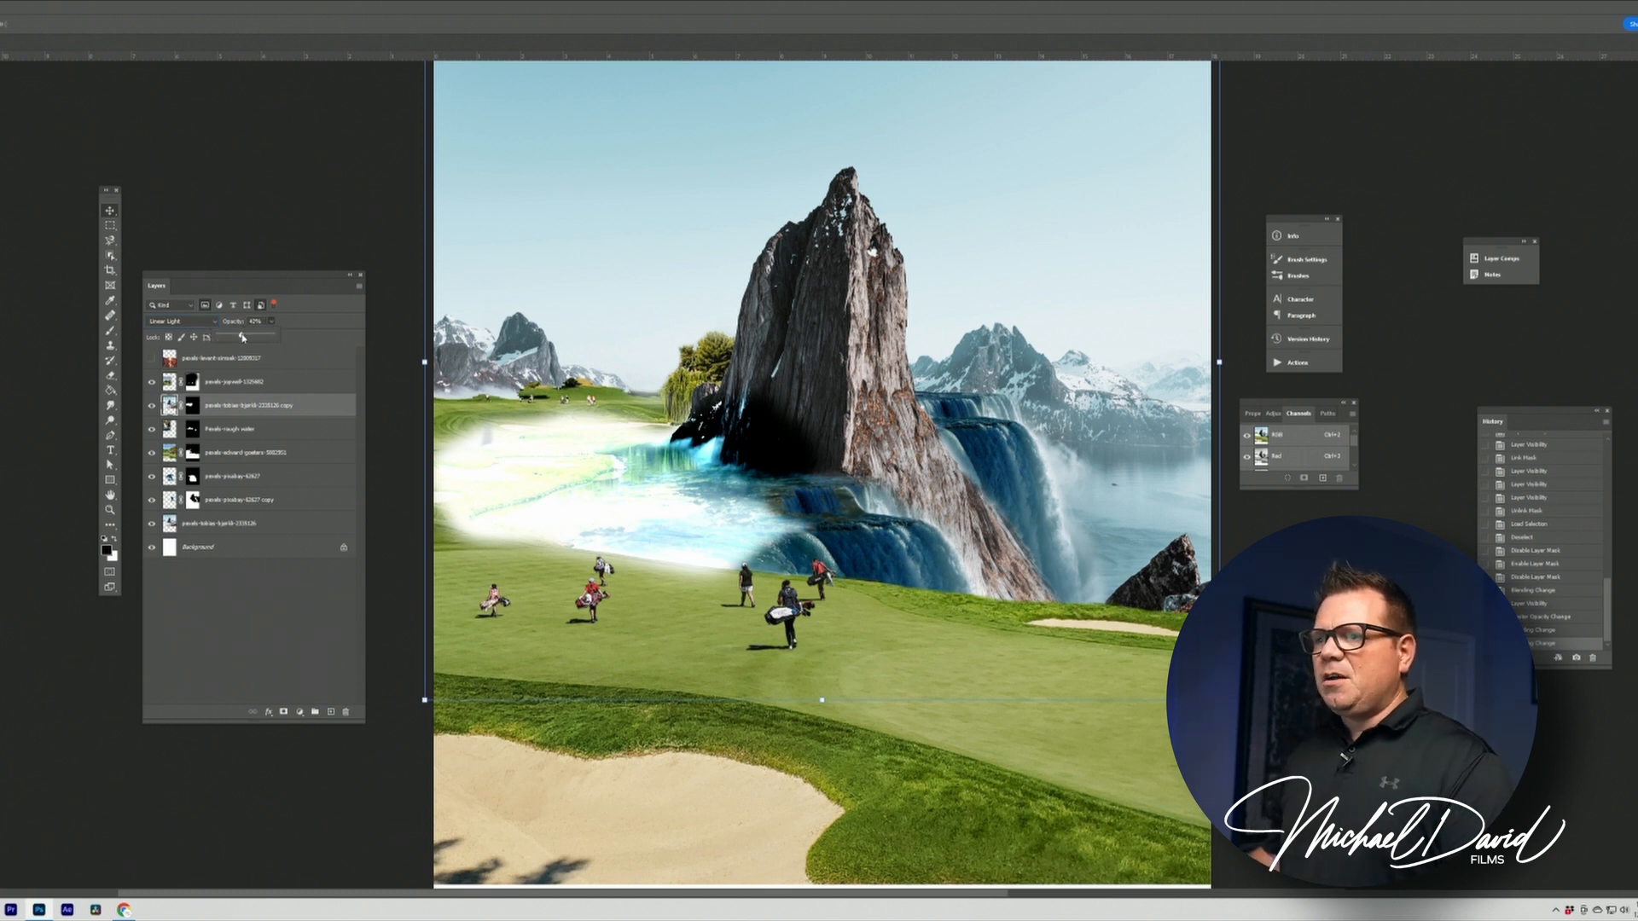
pyautogui.moveTo(243, 337); pyautogui.dragTo(249, 337)
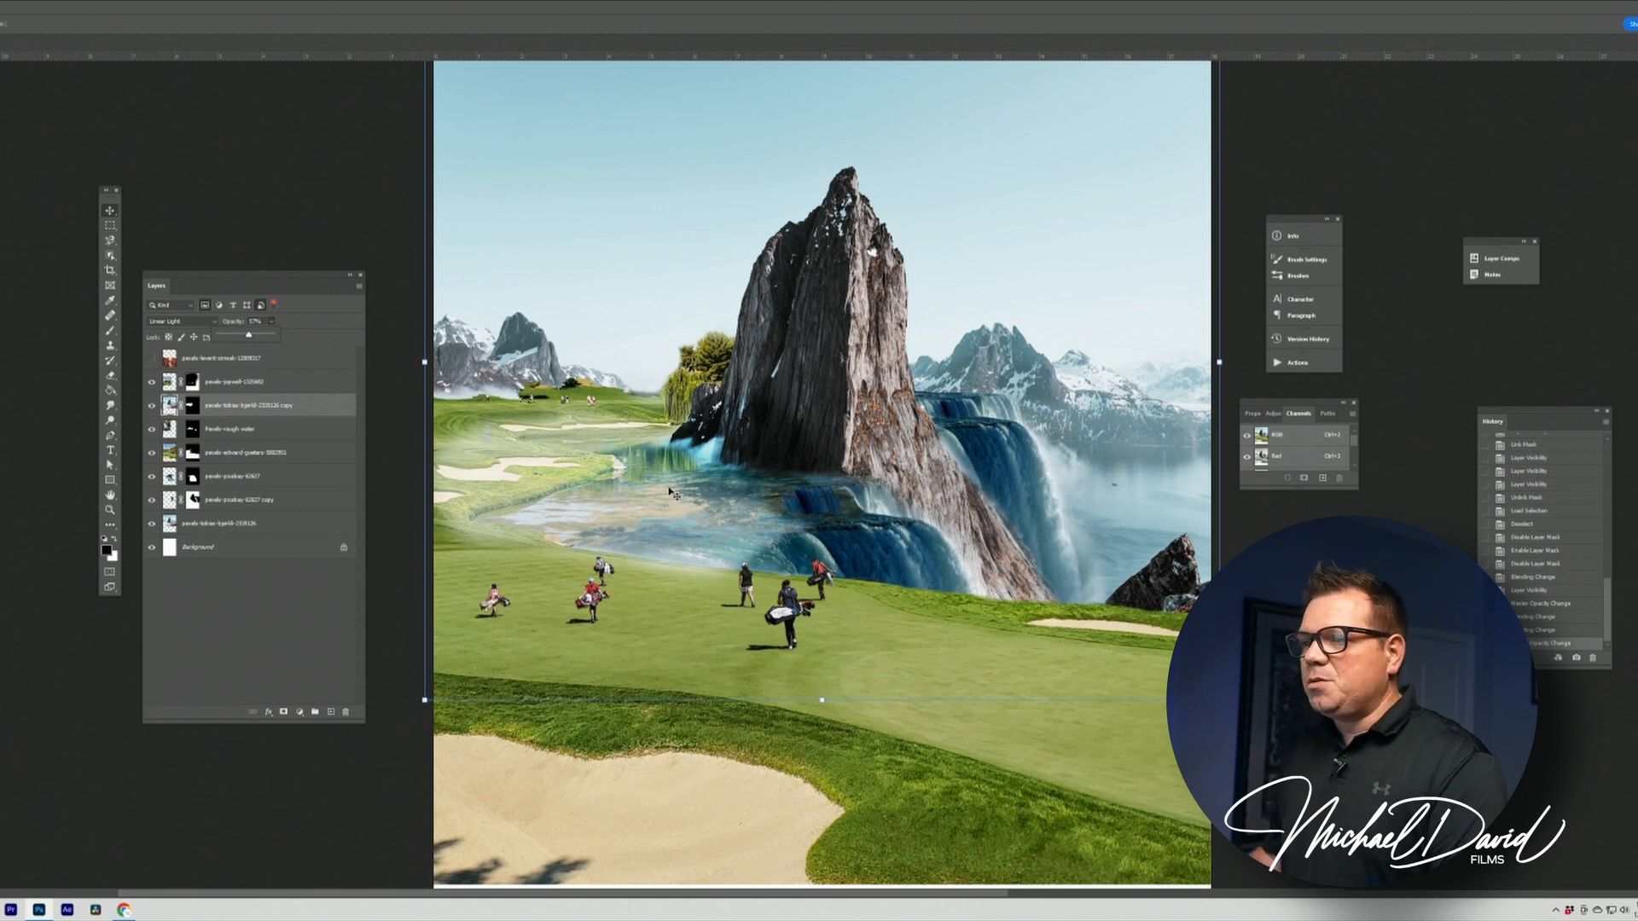
# Paint black on the copy layer's mask with an enlarged Soft Round brush along the distant fairway to remove the haze there
pyautogui.click(108, 333)
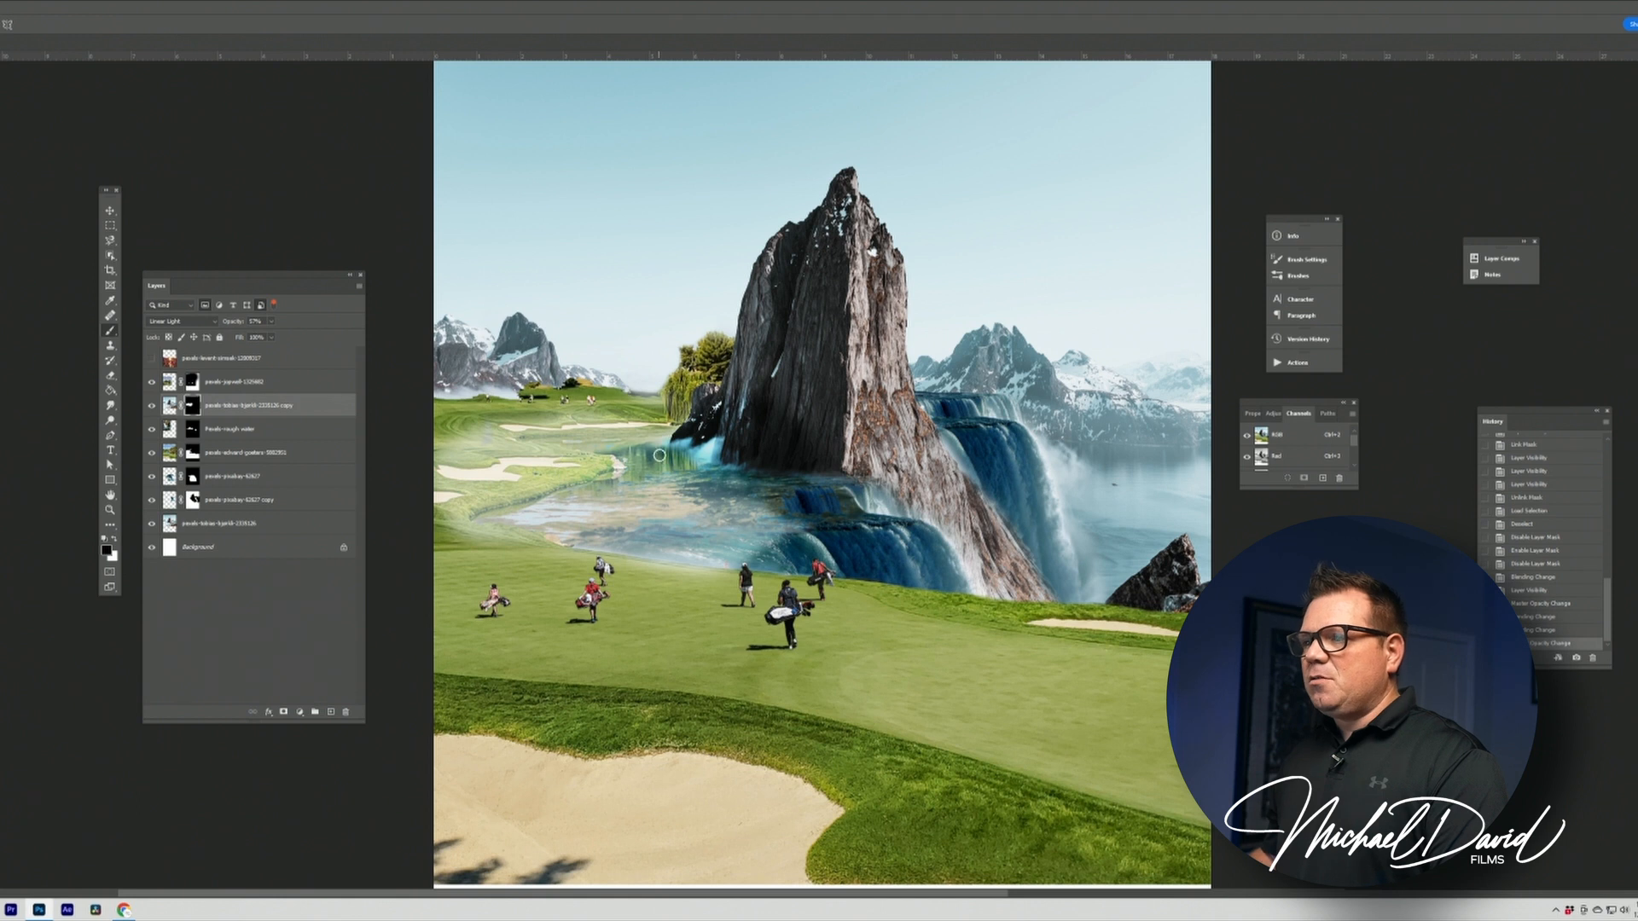
pyautogui.rightClick(636, 389)
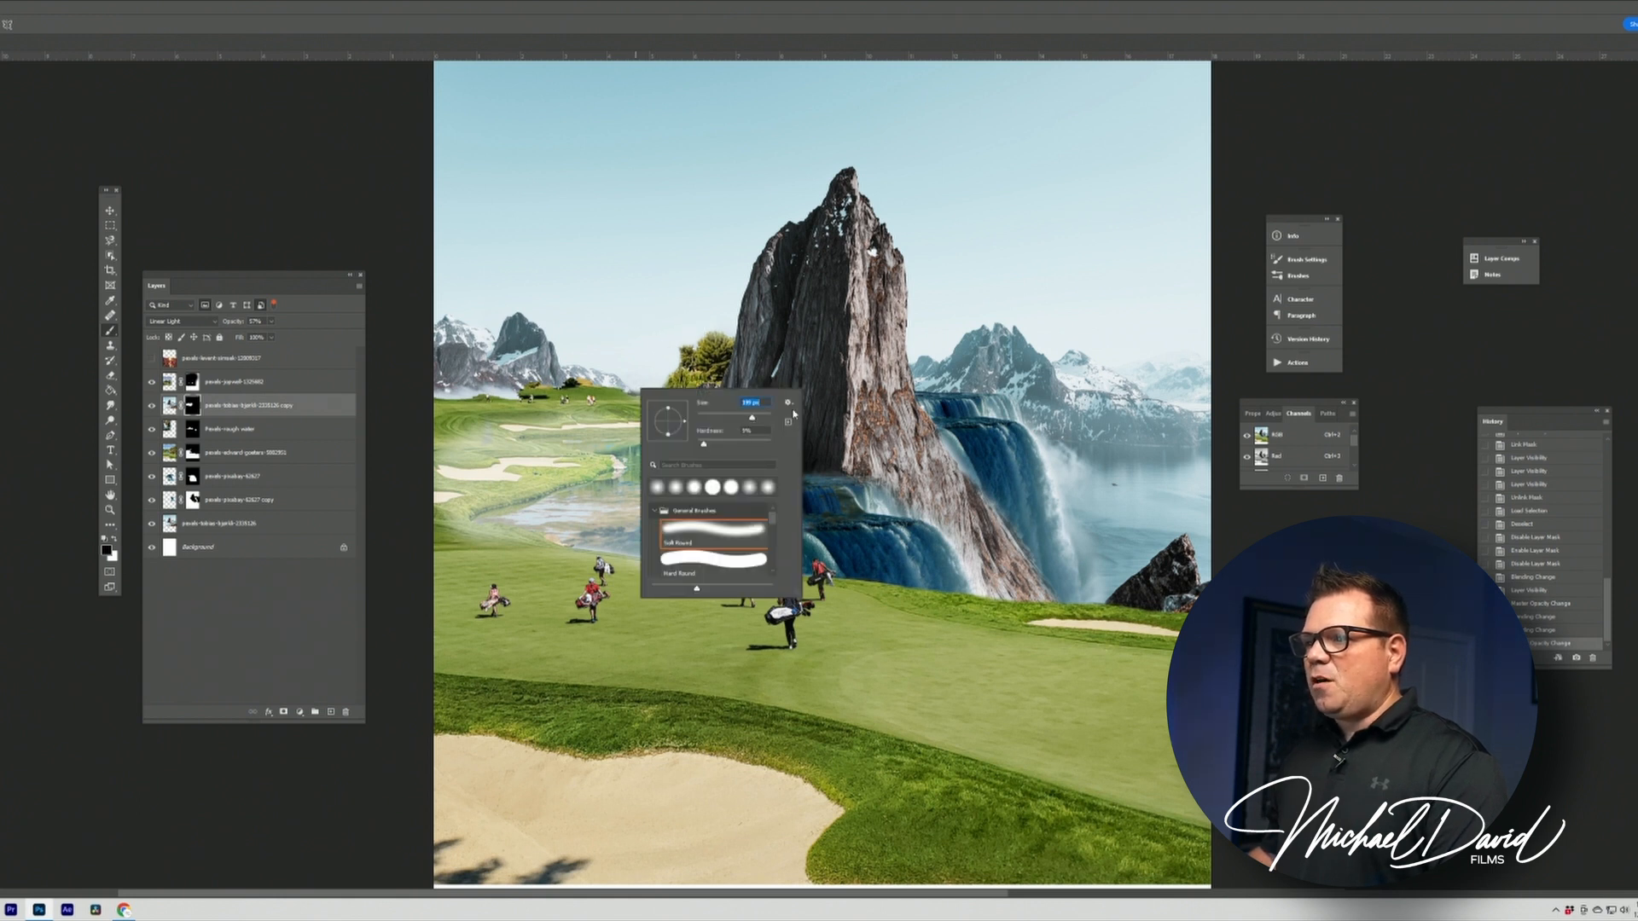
pyautogui.click(603, 361)
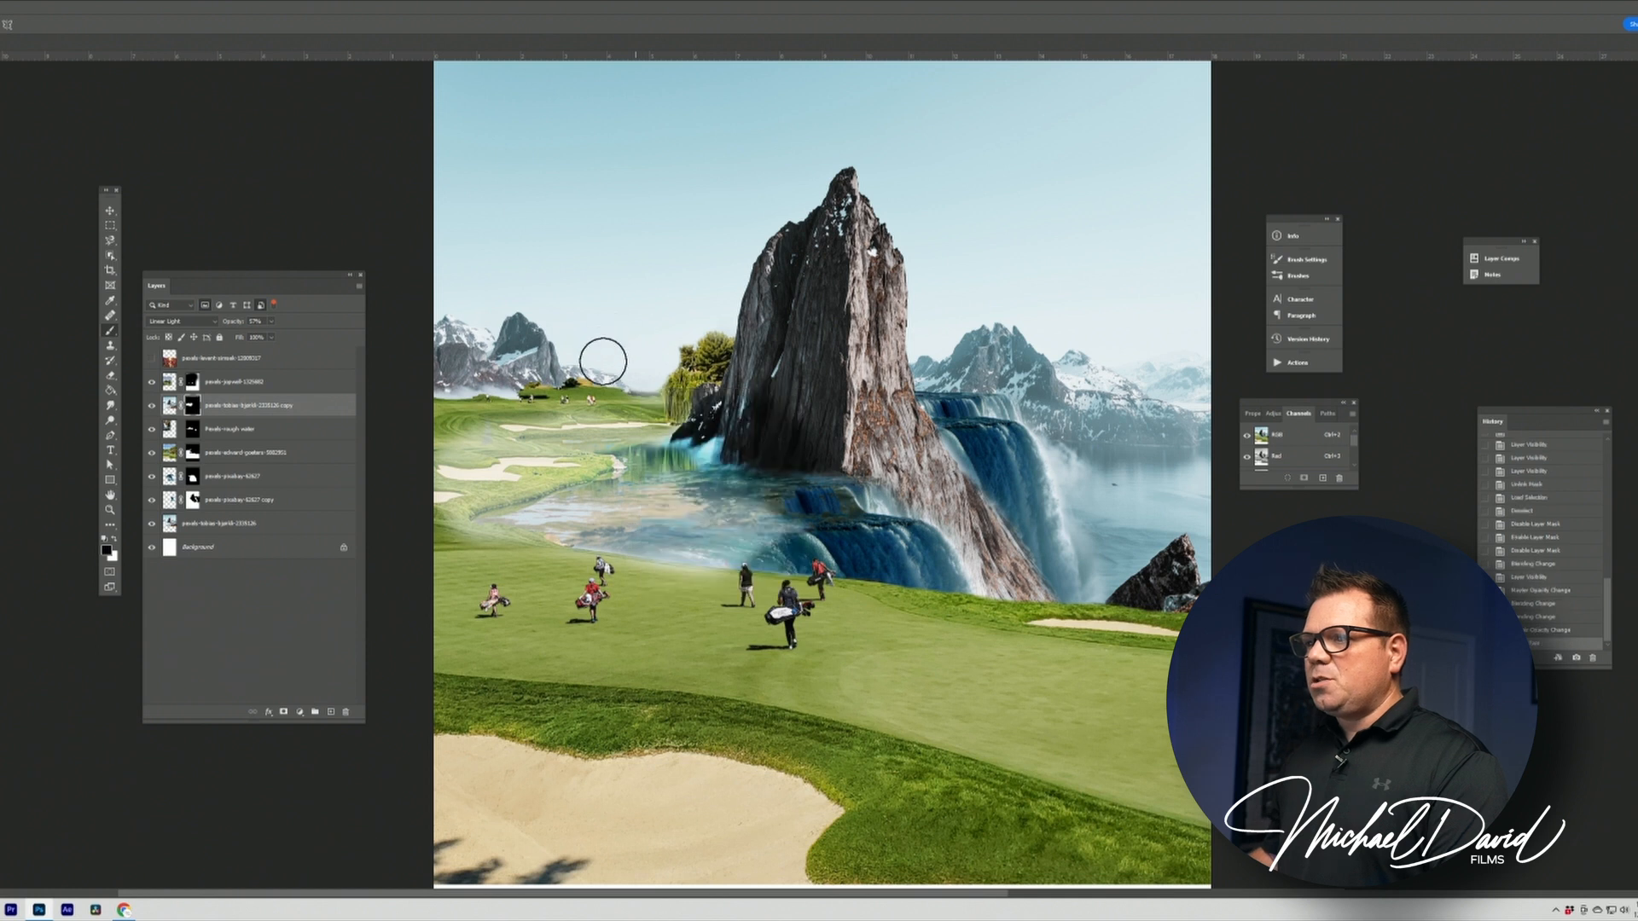
pyautogui.rightClick(635, 359)
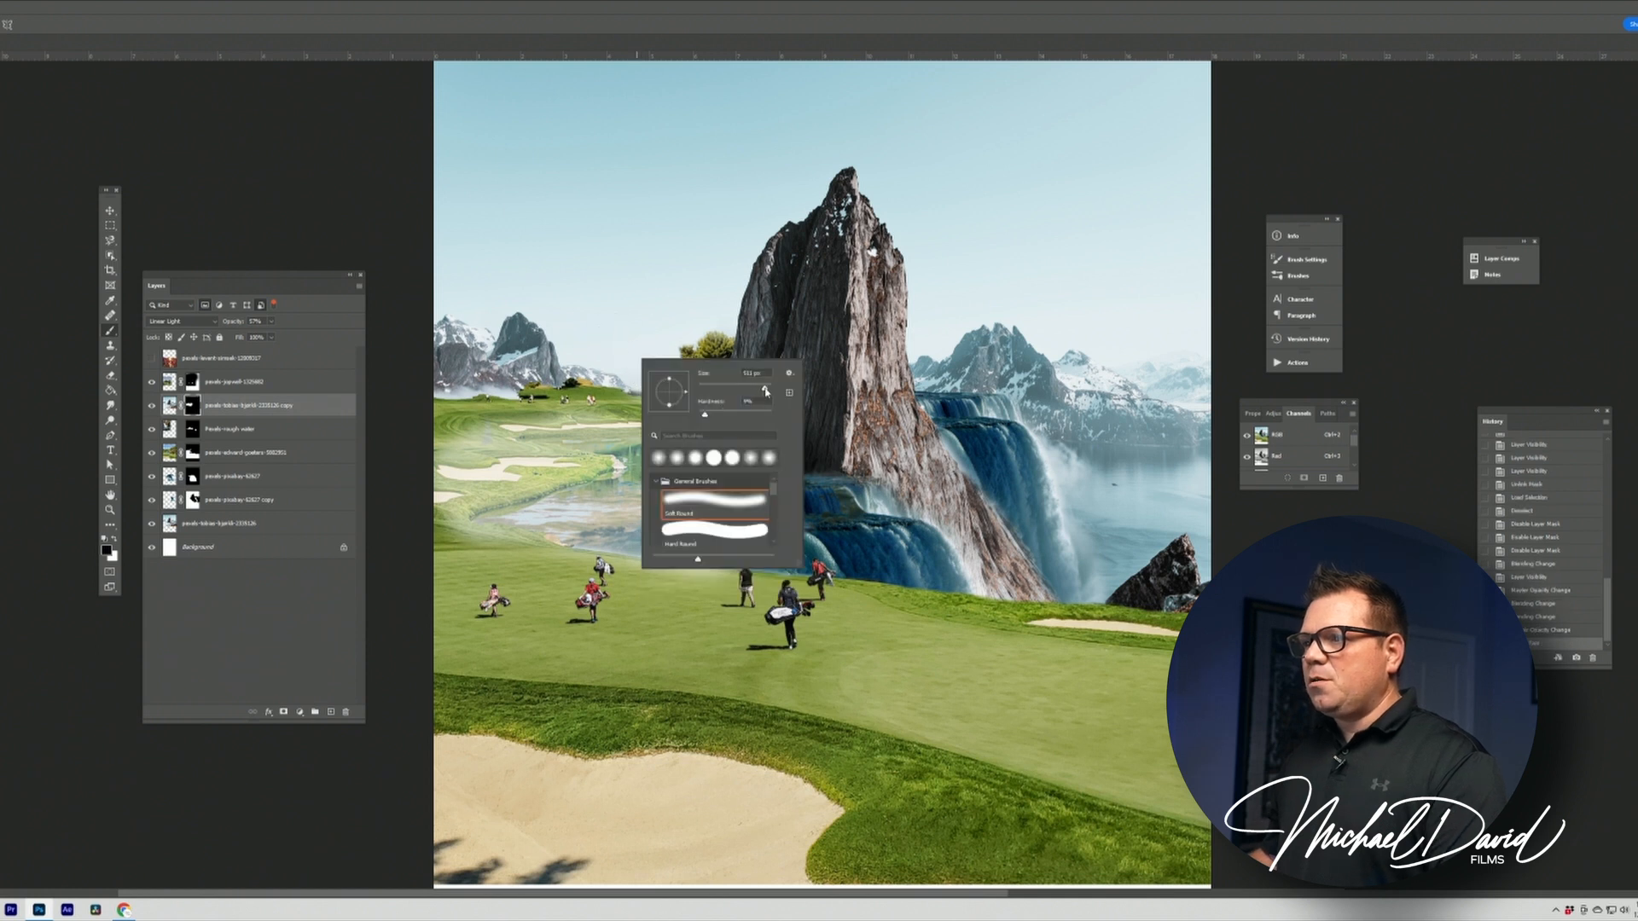
pyautogui.click(595, 360)
pyautogui.moveTo(604, 392); pyautogui.dragTo(419, 427)
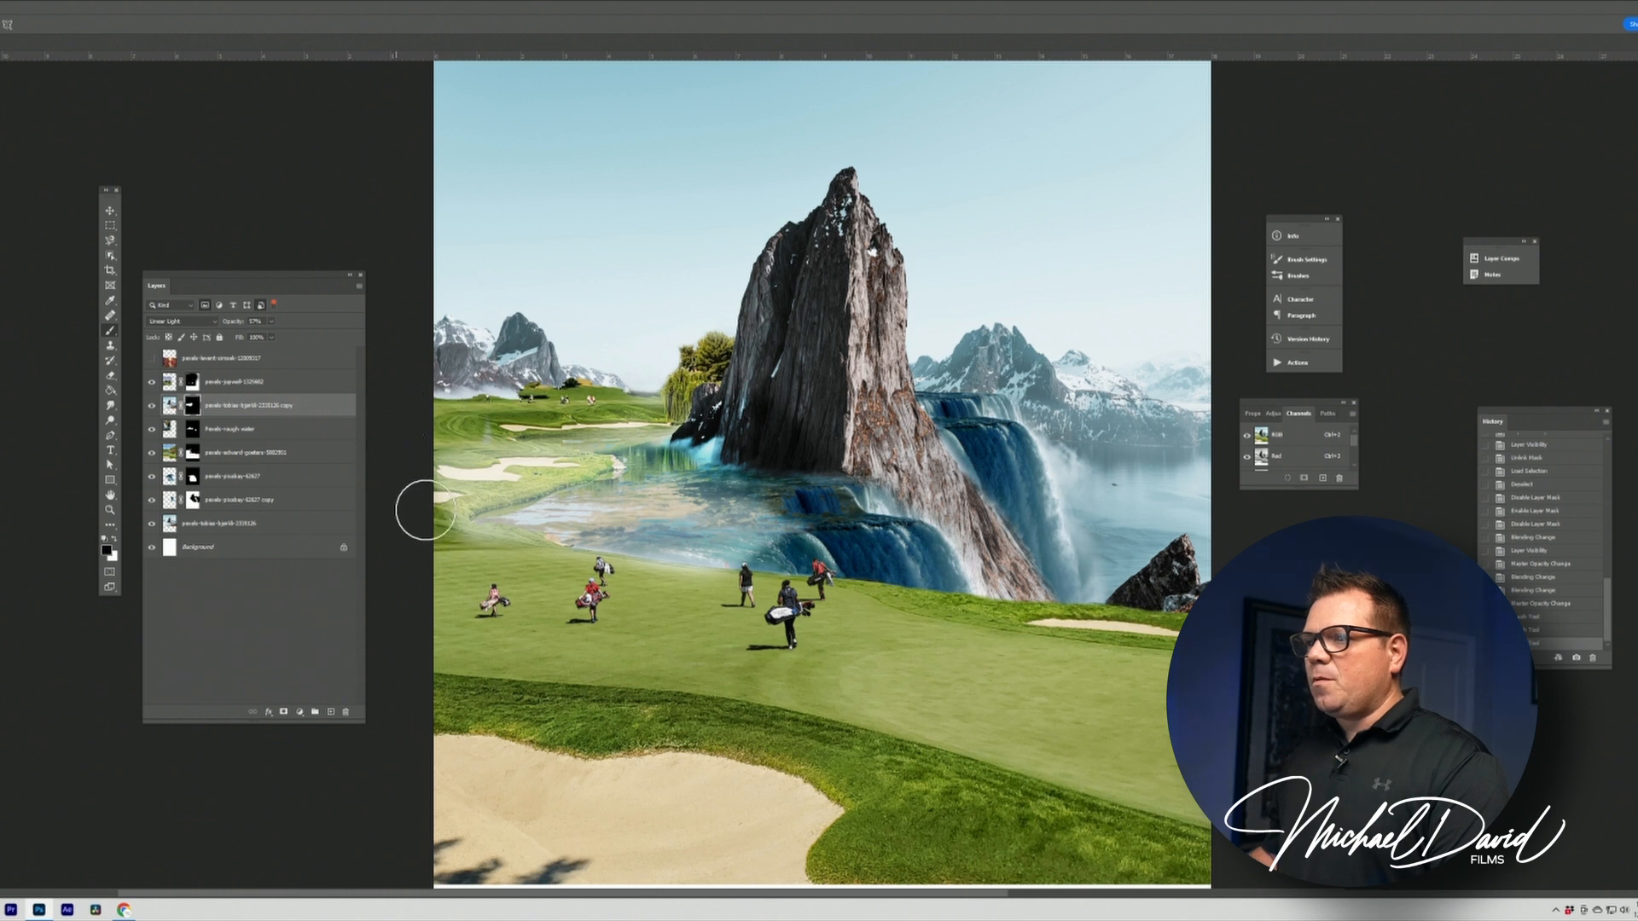
# Enlarge the soft brush further and paint the mask black over the far fairway's outer edge and the base of the lower waterfall
pyautogui.rightClick(500, 418)
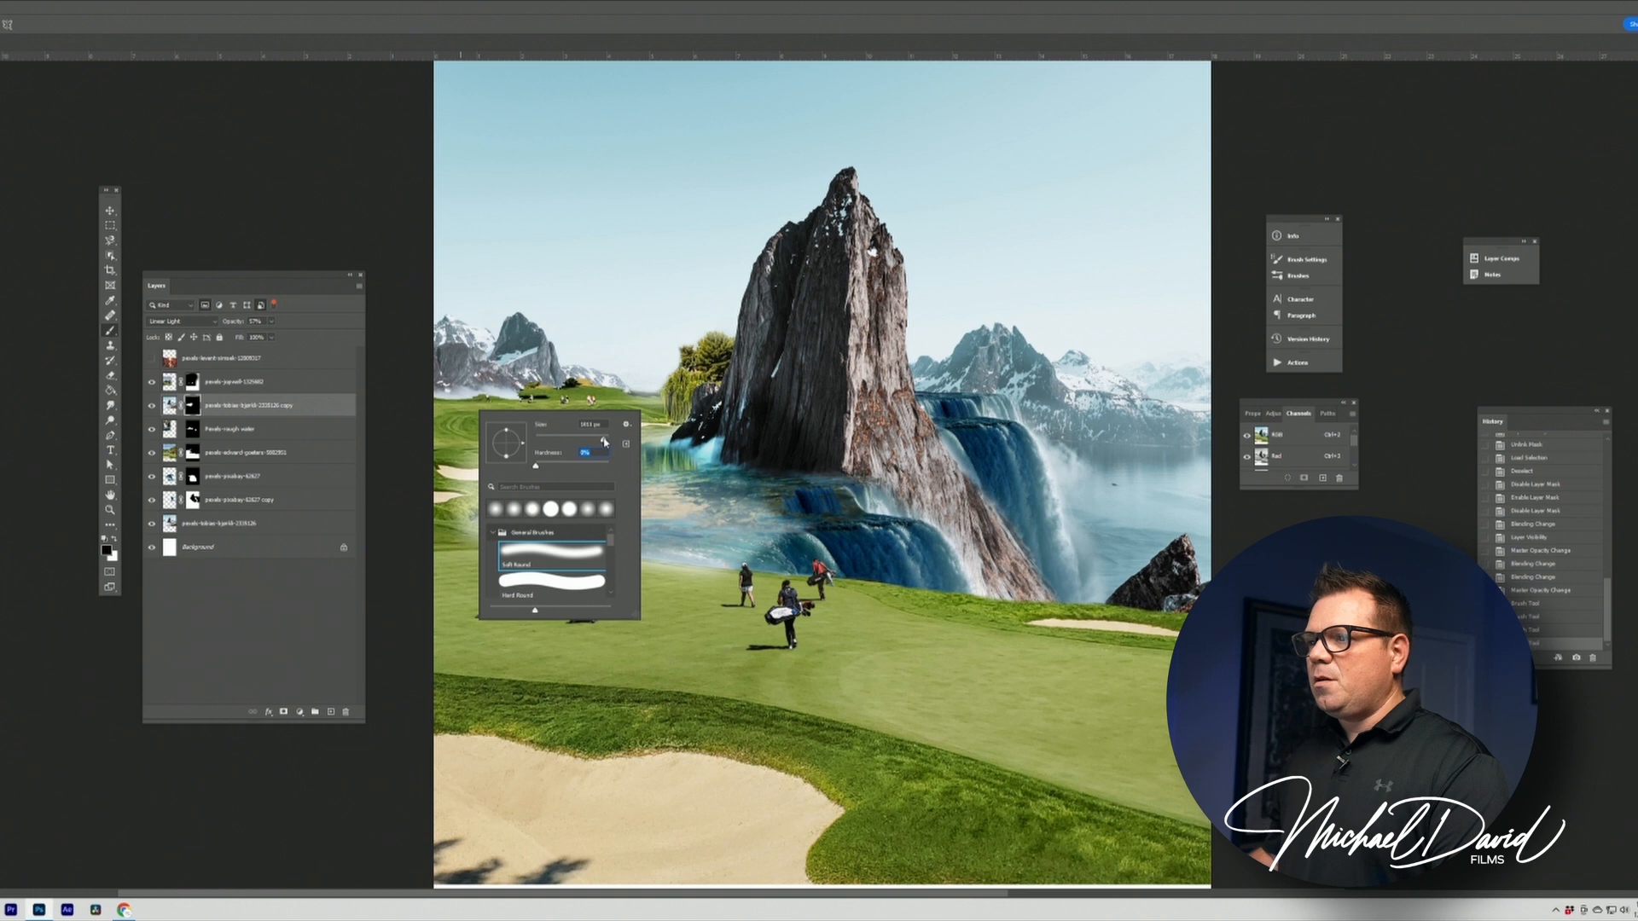
pyautogui.click(579, 345)
pyautogui.moveTo(594, 344)
pyautogui.mouseDown()
pyautogui.moveTo(469, 368)
pyautogui.moveTo(485, 359)
pyautogui.mouseUp()
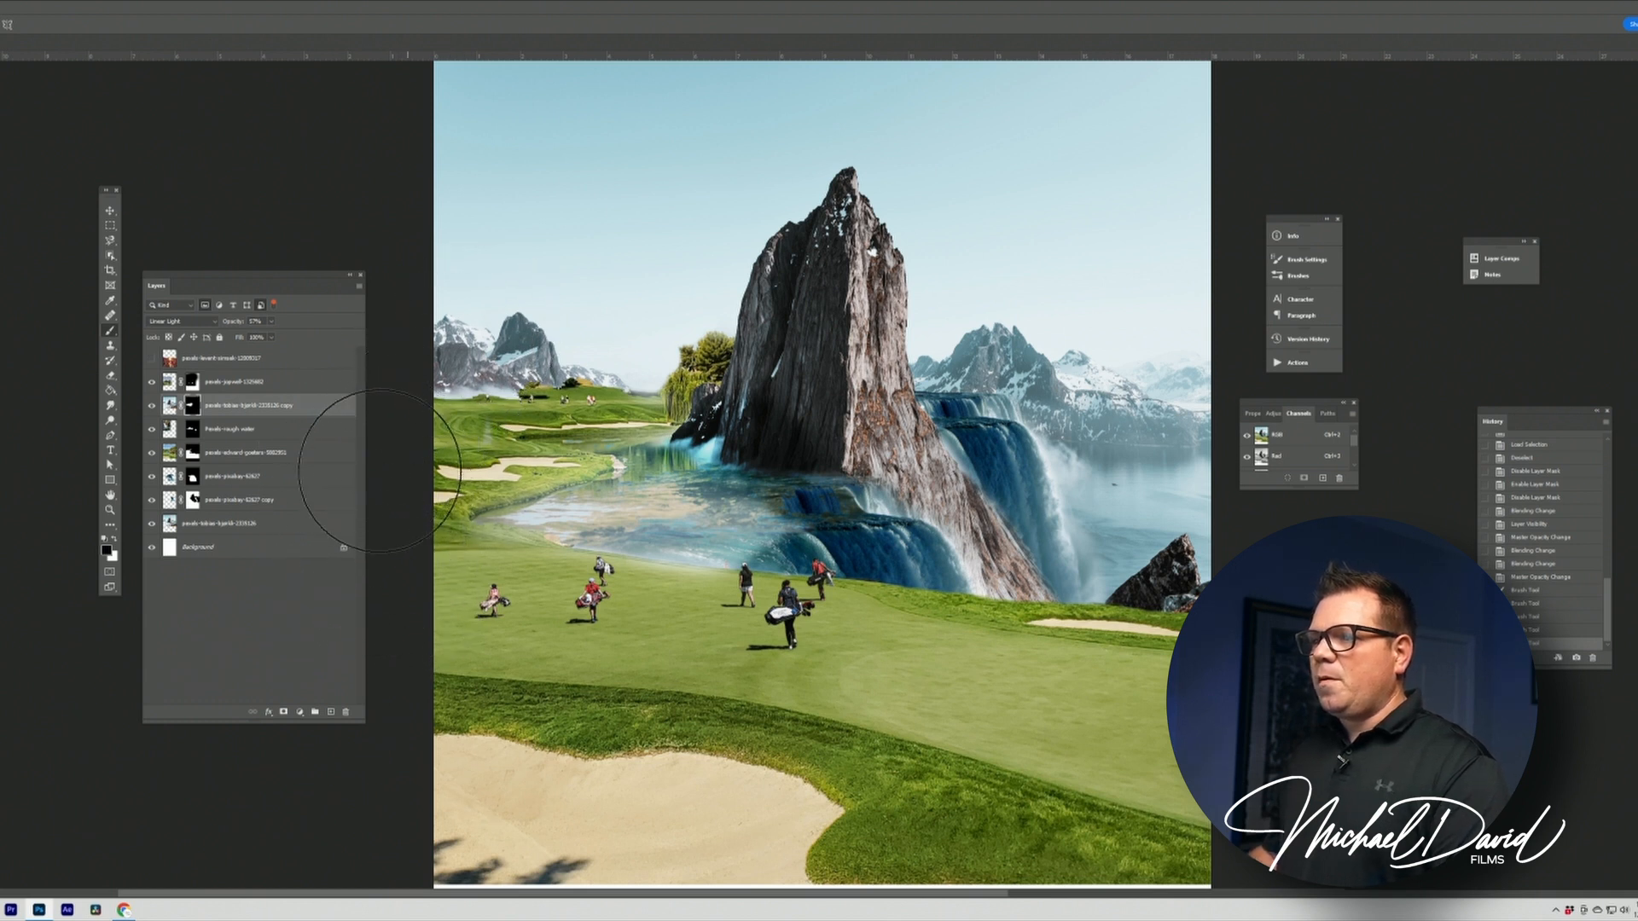
pyautogui.moveTo(467, 380); pyautogui.dragTo(574, 285)
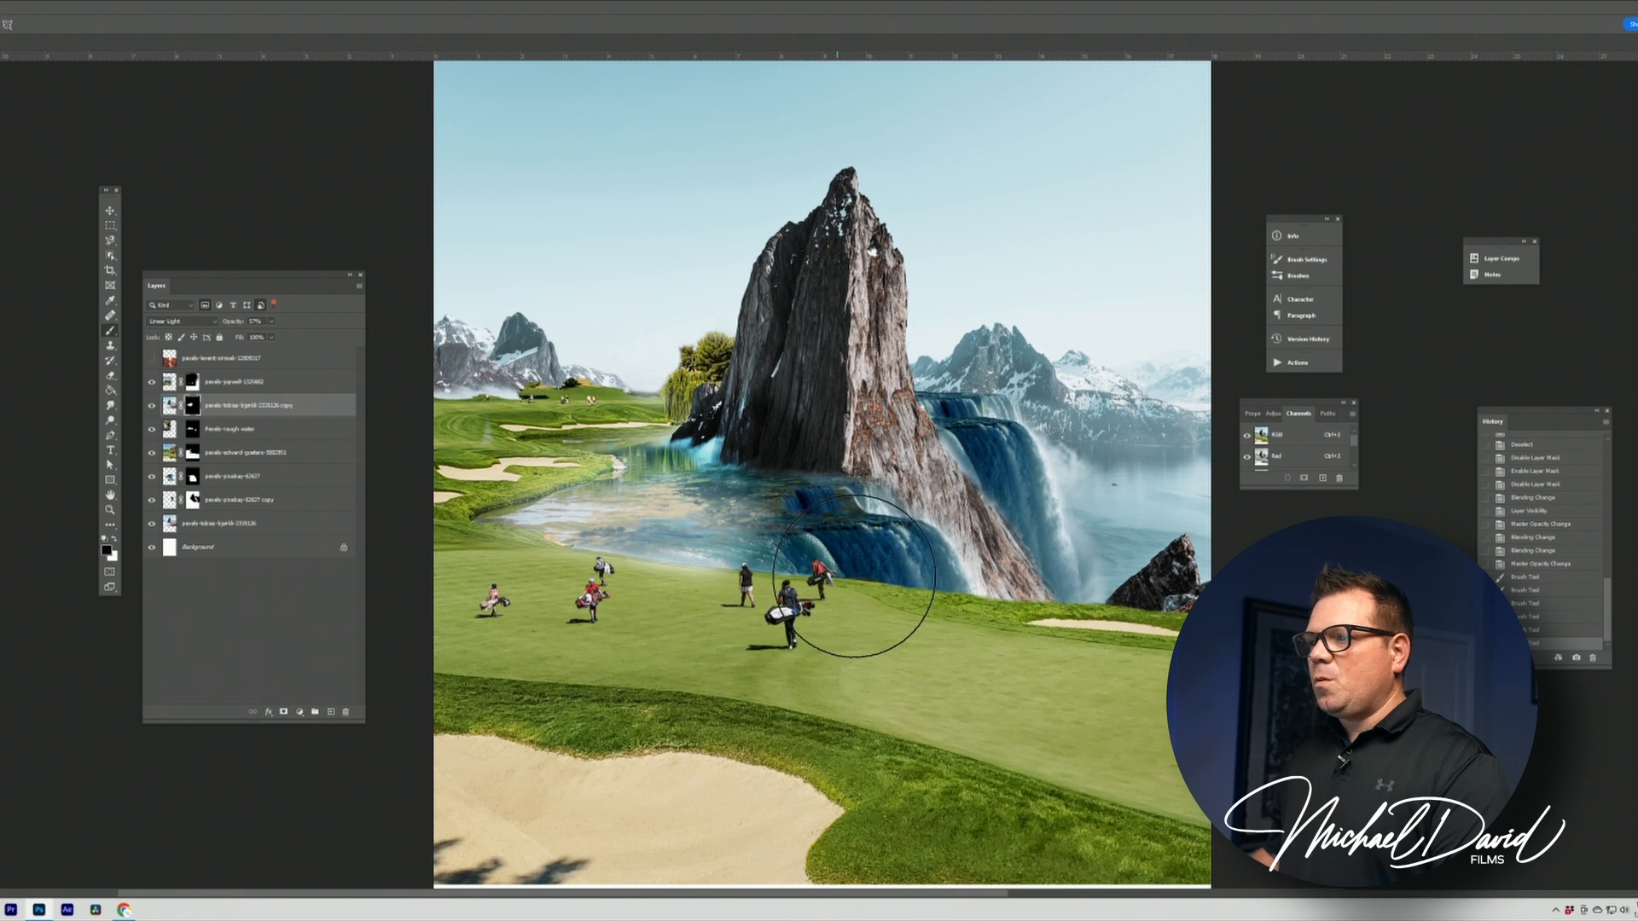
pyautogui.moveTo(853, 577); pyautogui.dragTo(874, 569)
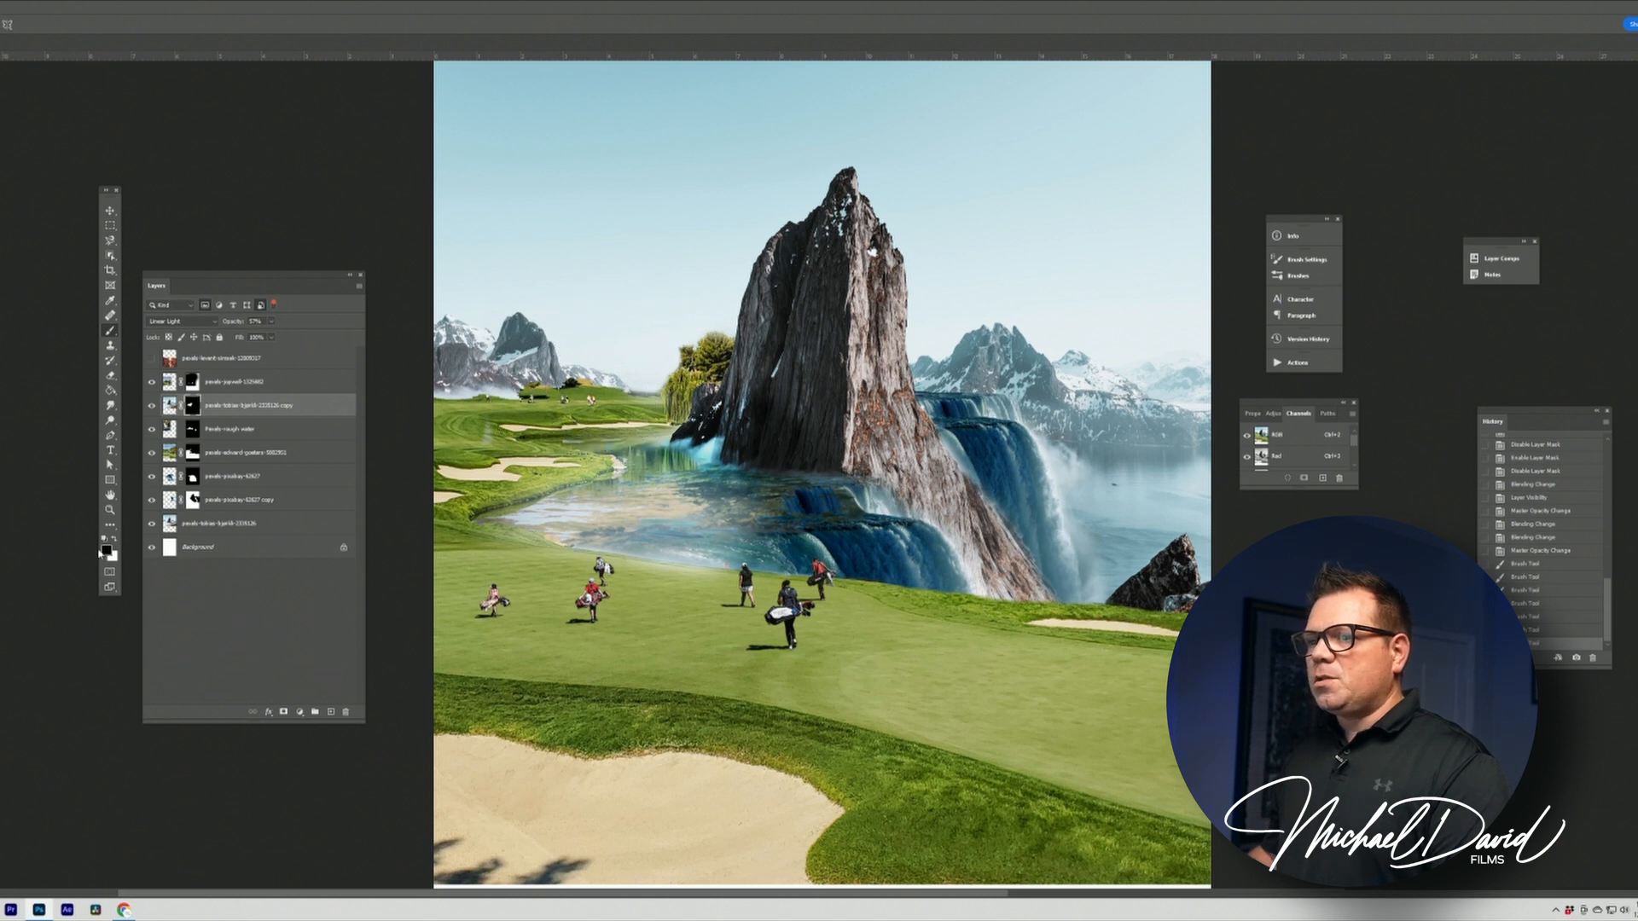
# Switch to white and paint the copy layer's mask around the willow tree and across the distant fairway to bring back the mist
pyautogui.click(719, 516)
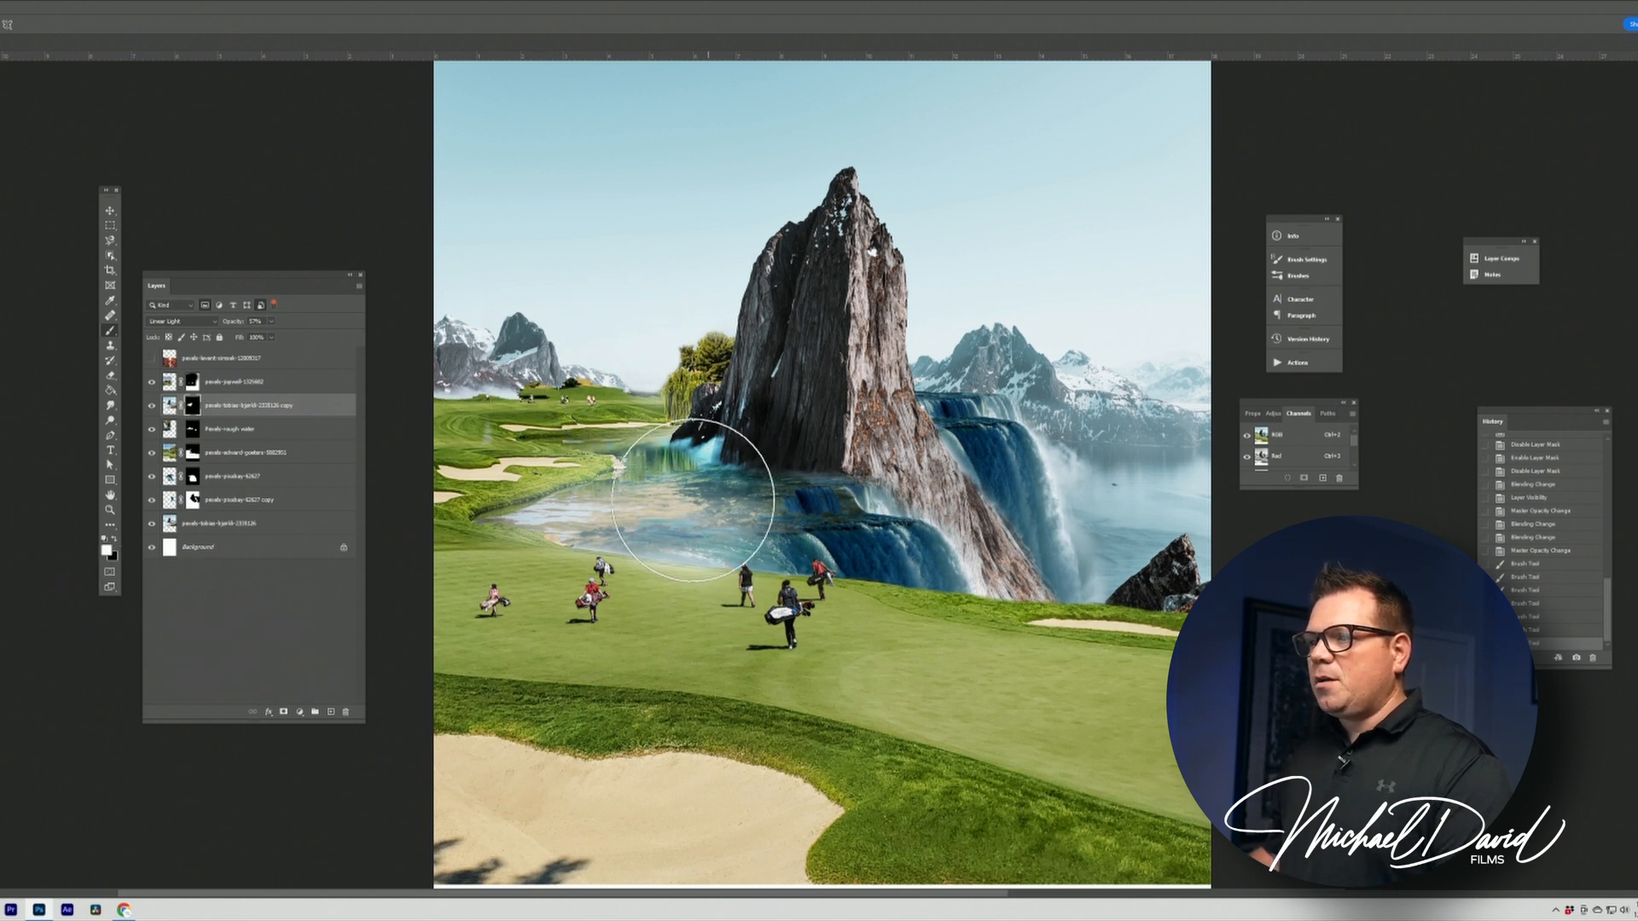
pyautogui.click(616, 429)
pyautogui.click(589, 435)
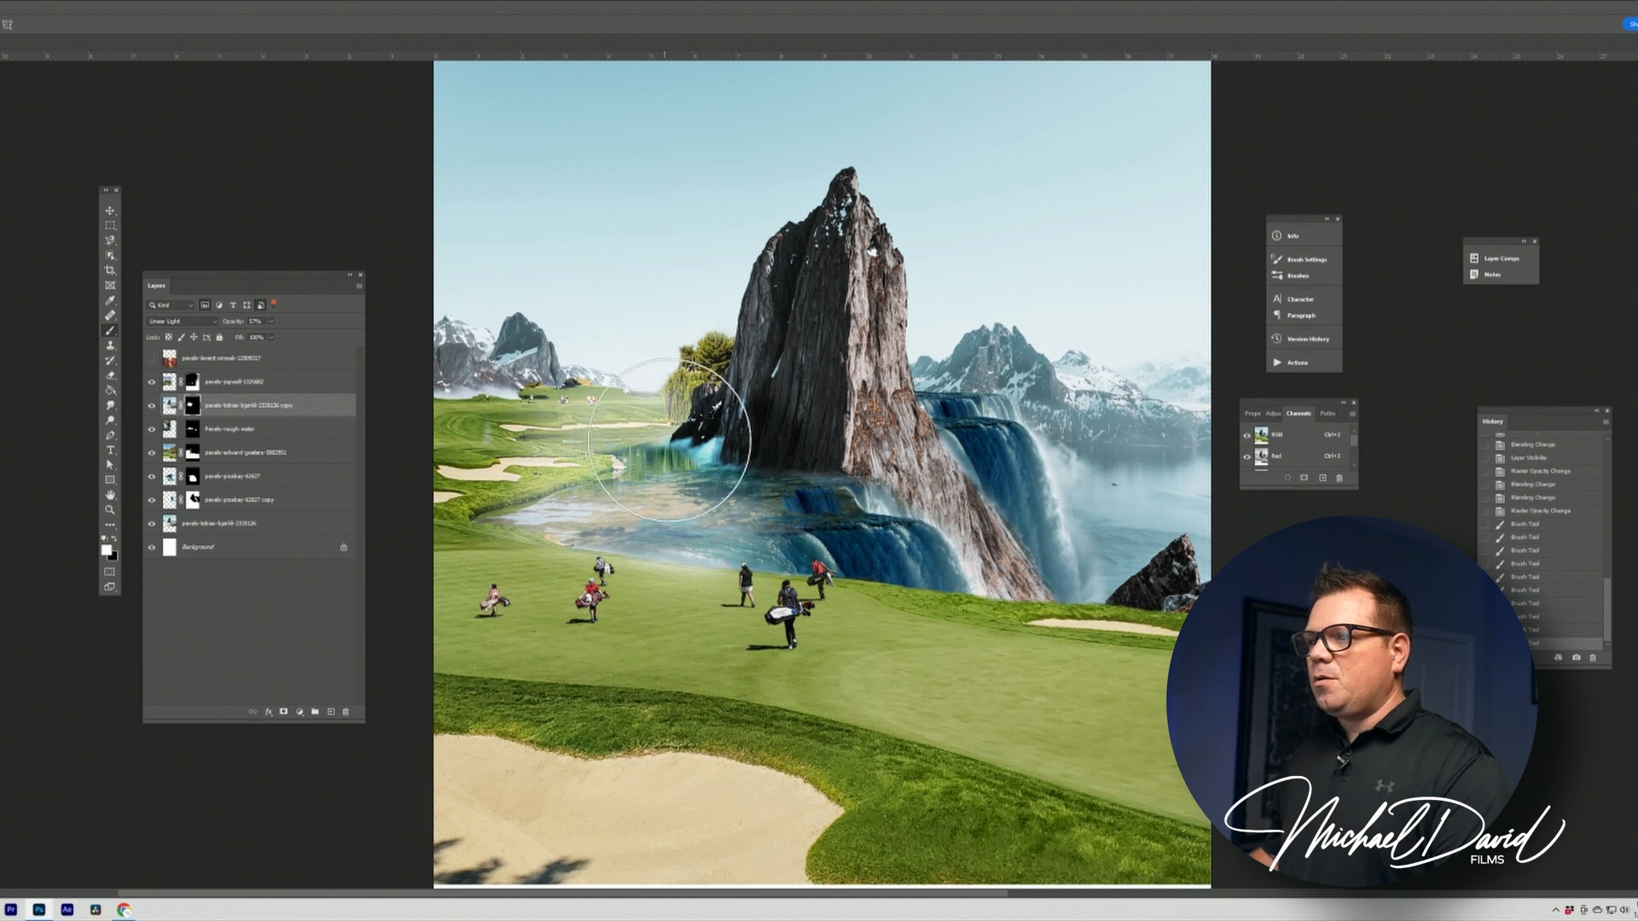
pyautogui.click(664, 394)
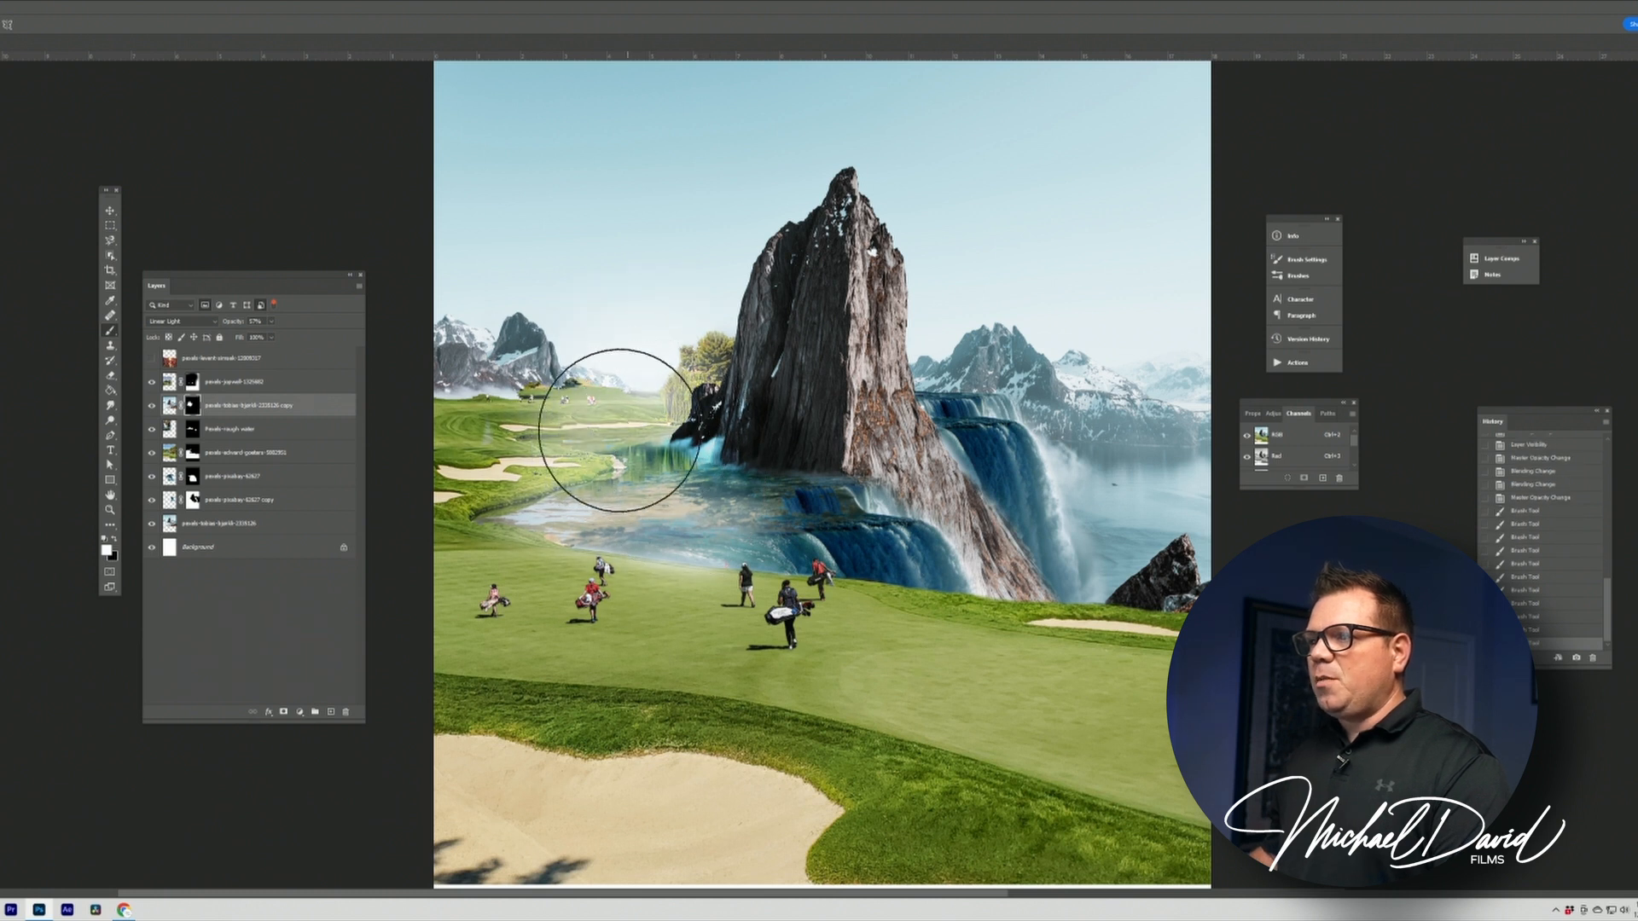
pyautogui.click(570, 437)
pyautogui.click(525, 423)
pyautogui.click(588, 455)
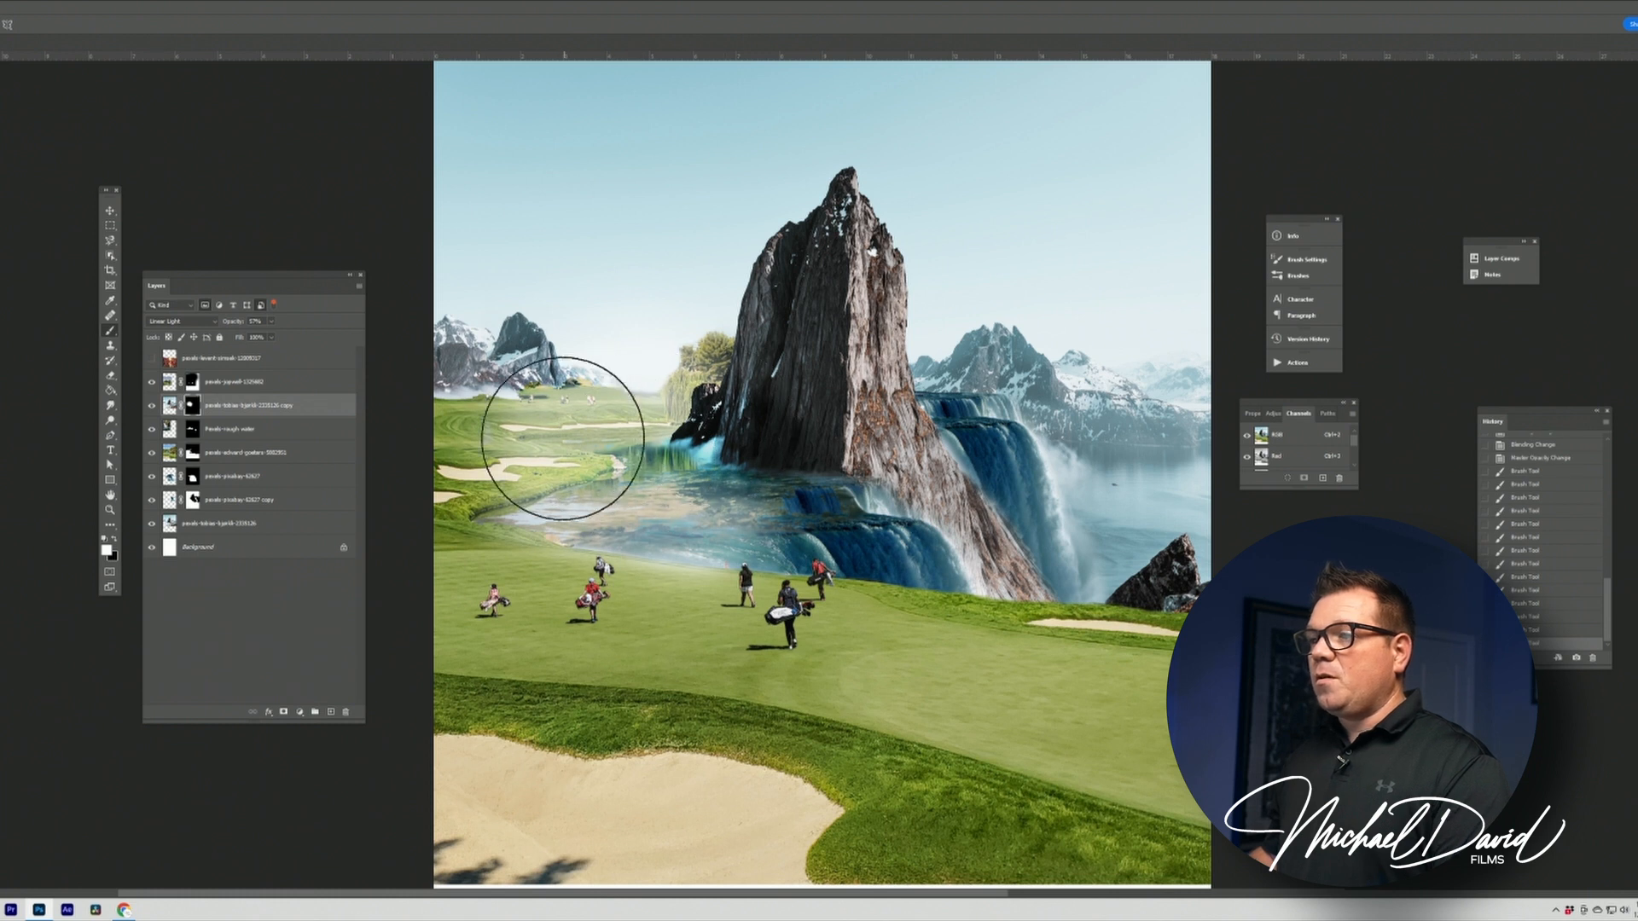
pyautogui.click(509, 474)
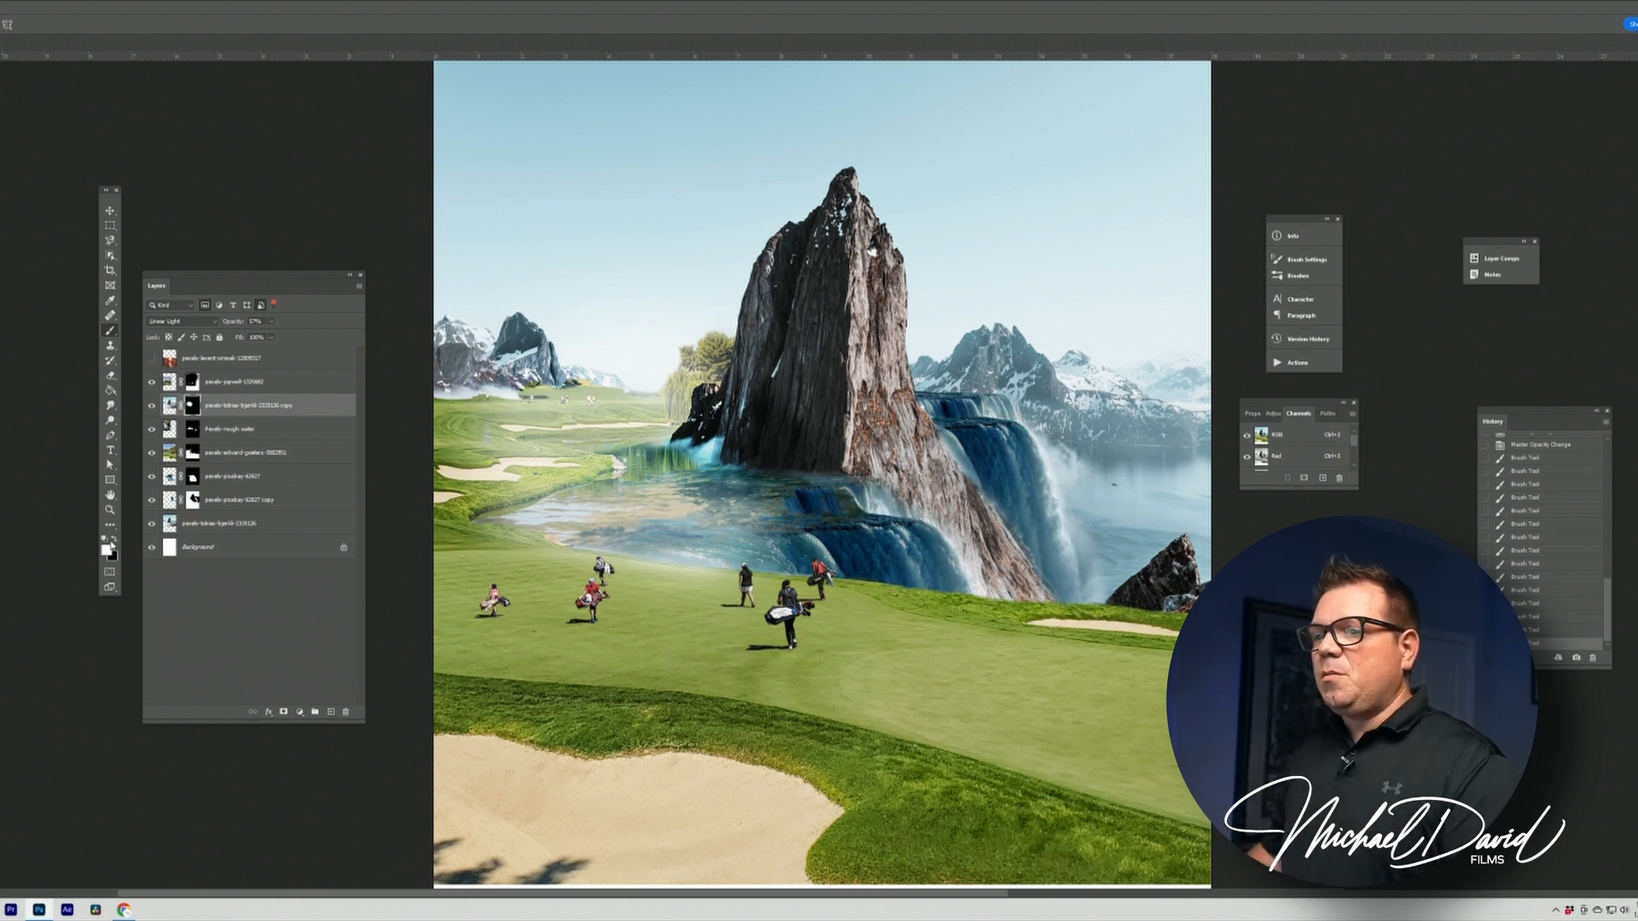
# Dab the copy layer's mask over the foreground fairway and set white as the foreground color
pyautogui.click(724, 646)
pyautogui.click(627, 646)
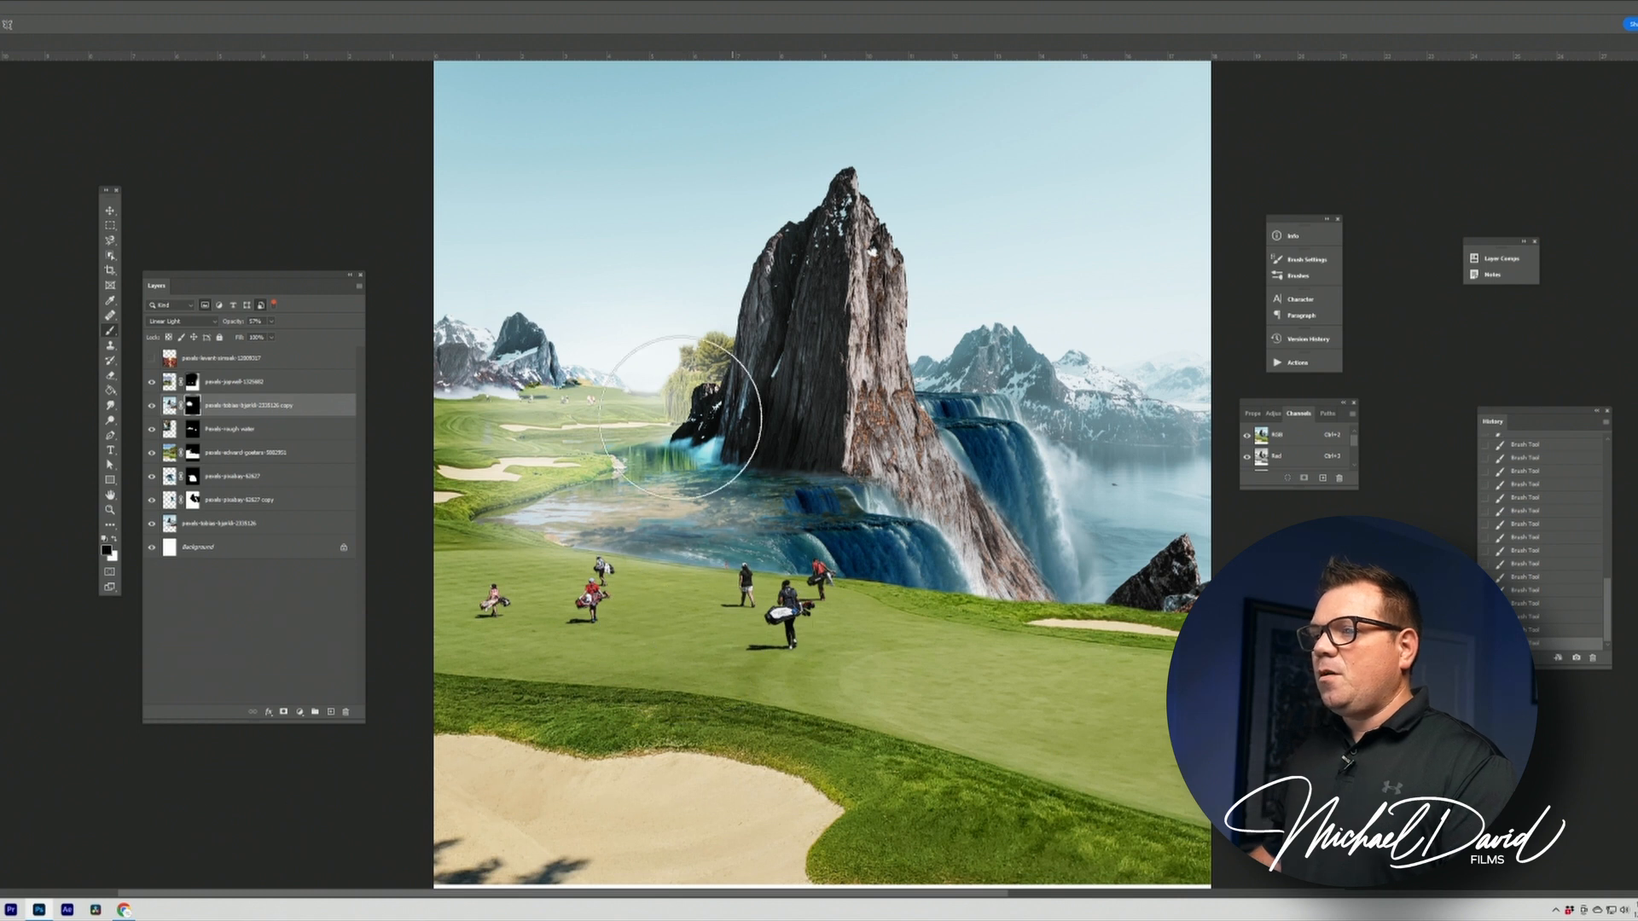
pyautogui.click(116, 540)
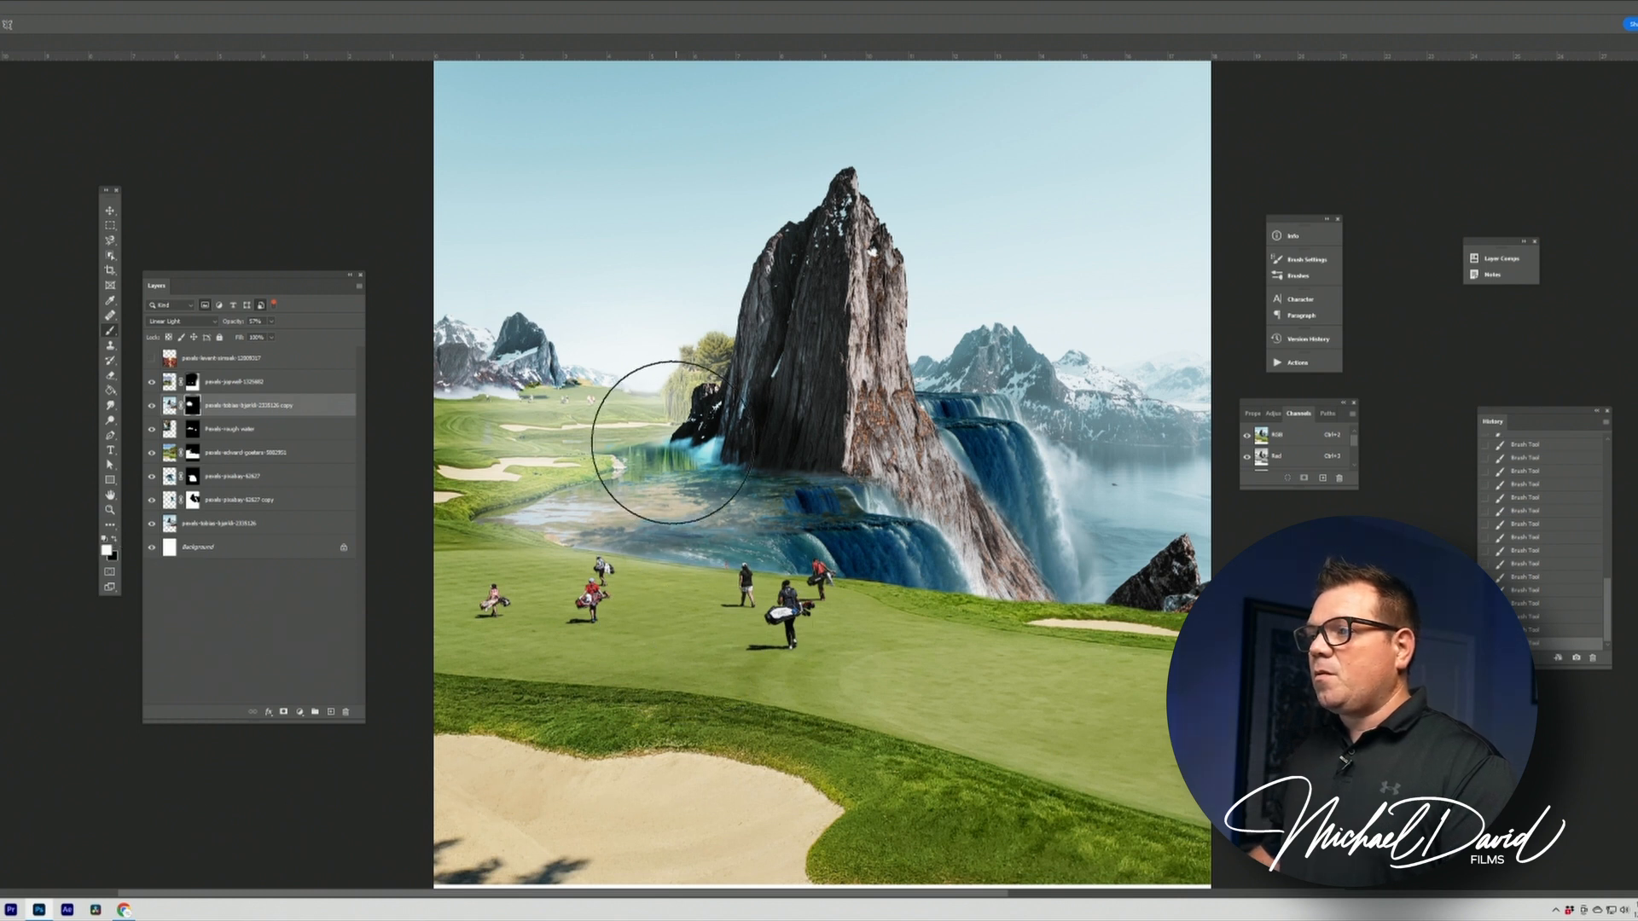